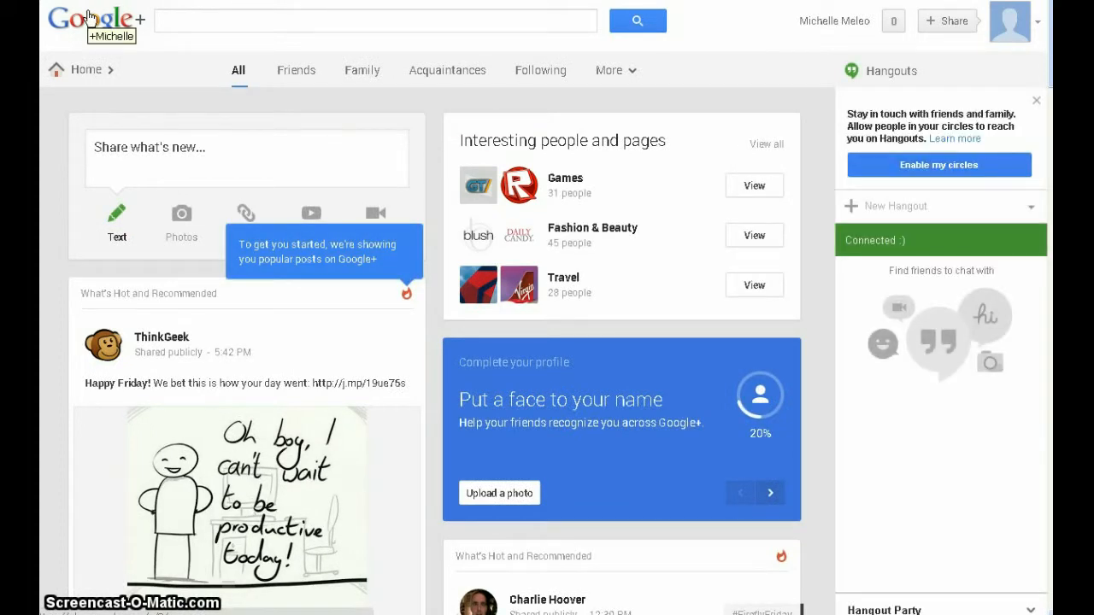
Go to the Google+ Events page and start creating a new event.
left_click(79, 77)
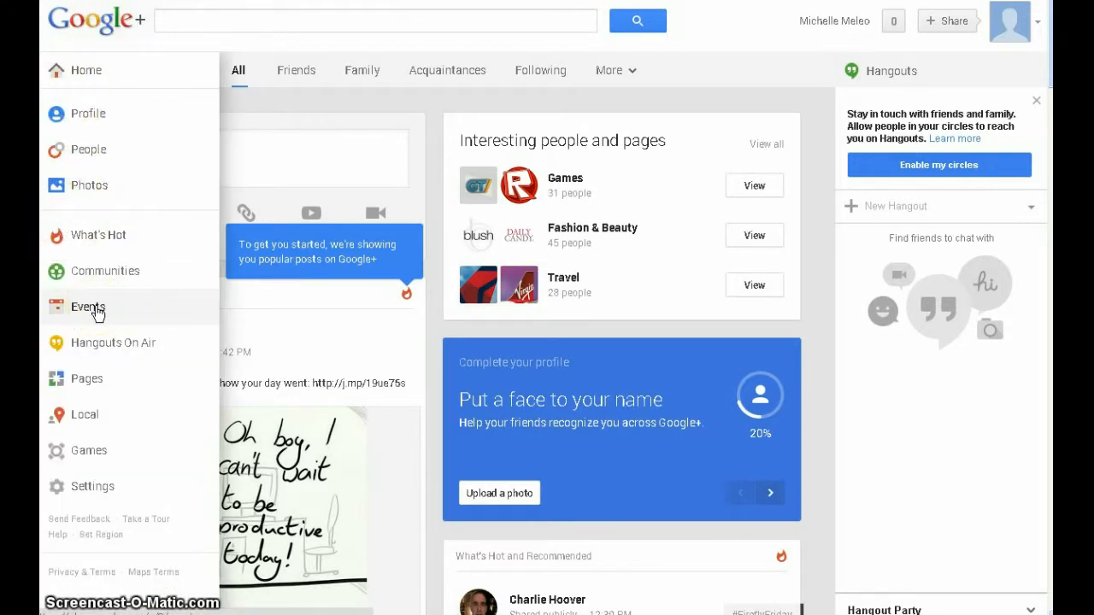
left_click(94, 310)
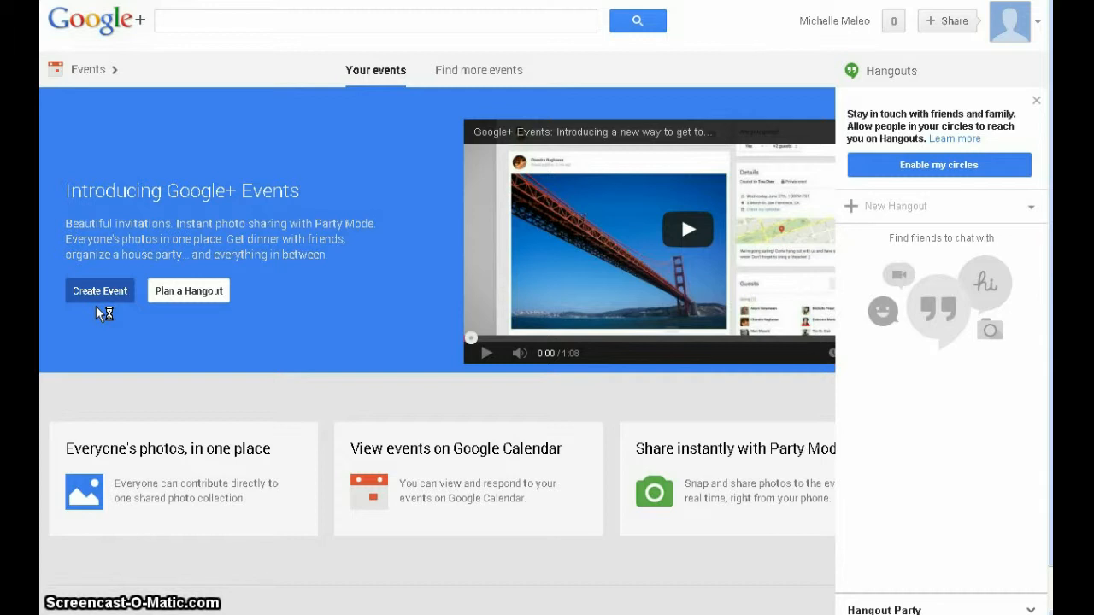
left_click(206, 295)
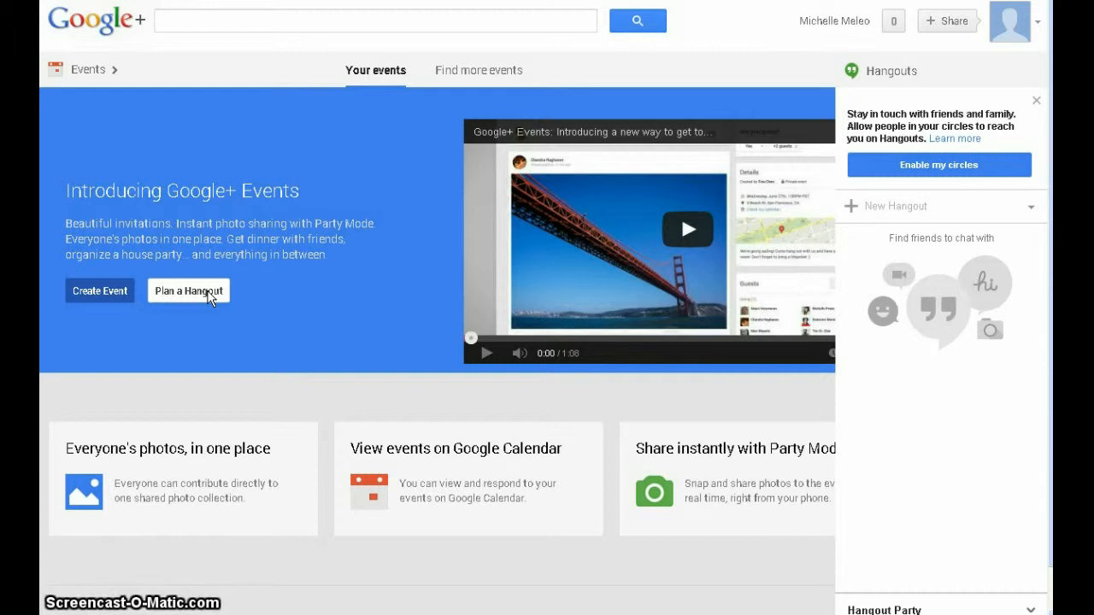
left_click(96, 292)
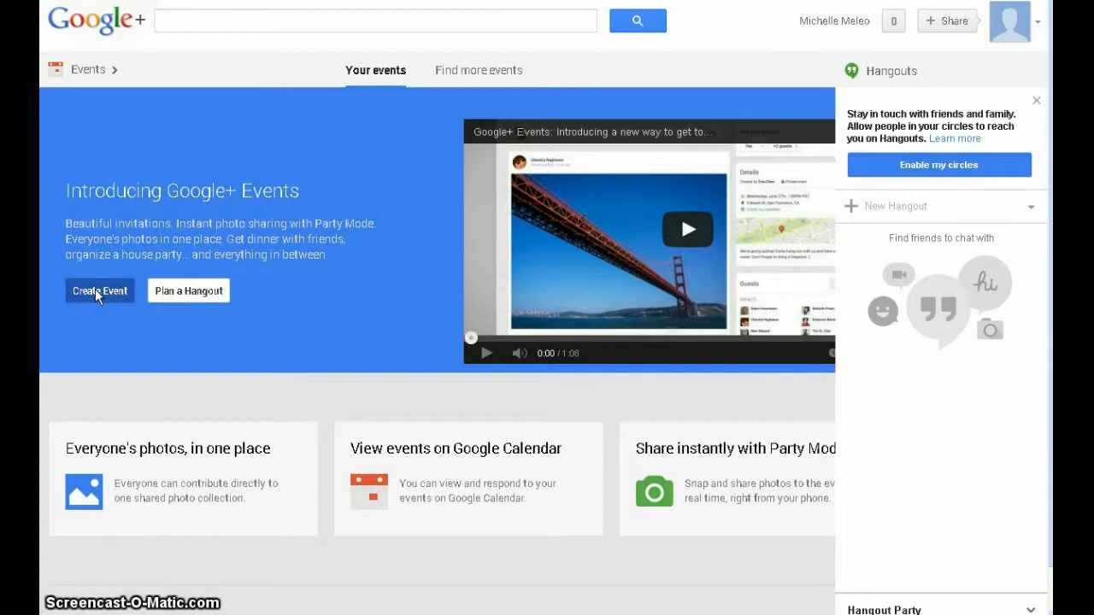
left_click(96, 291)
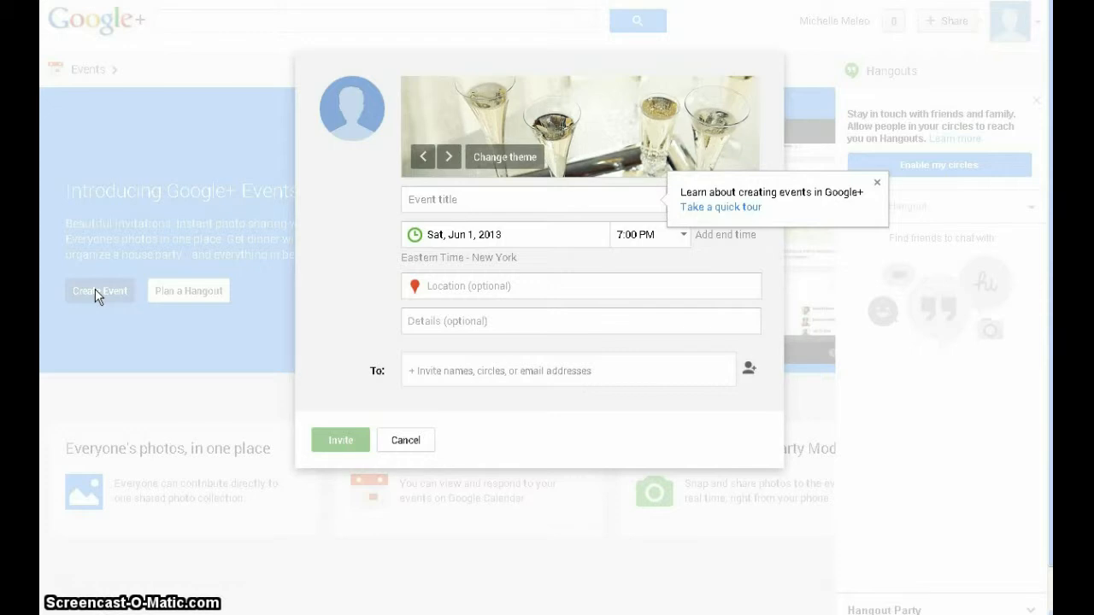
Set the event's theme to the film projector image from the Other category.
left_click(506, 159)
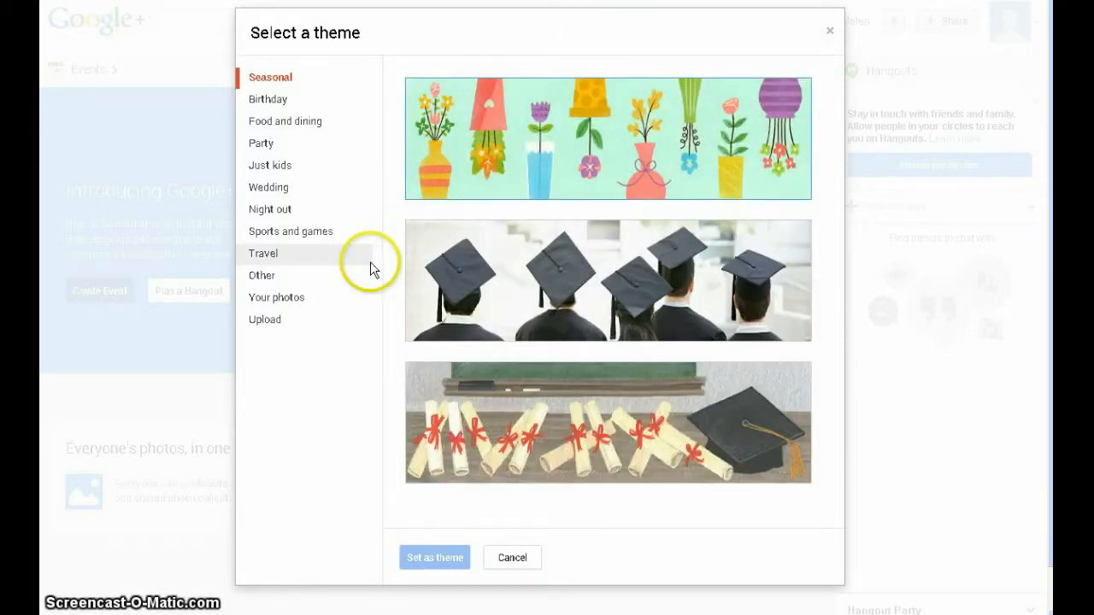
left_click(296, 279)
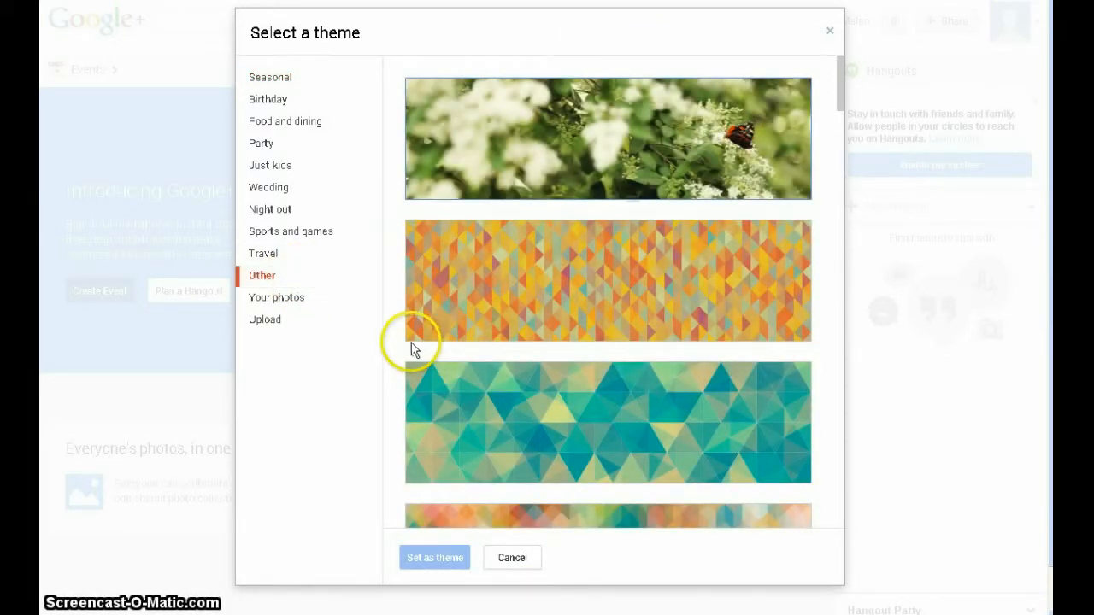
scroll(408, 346, "down", 2)
scroll(402, 346, "down", 10)
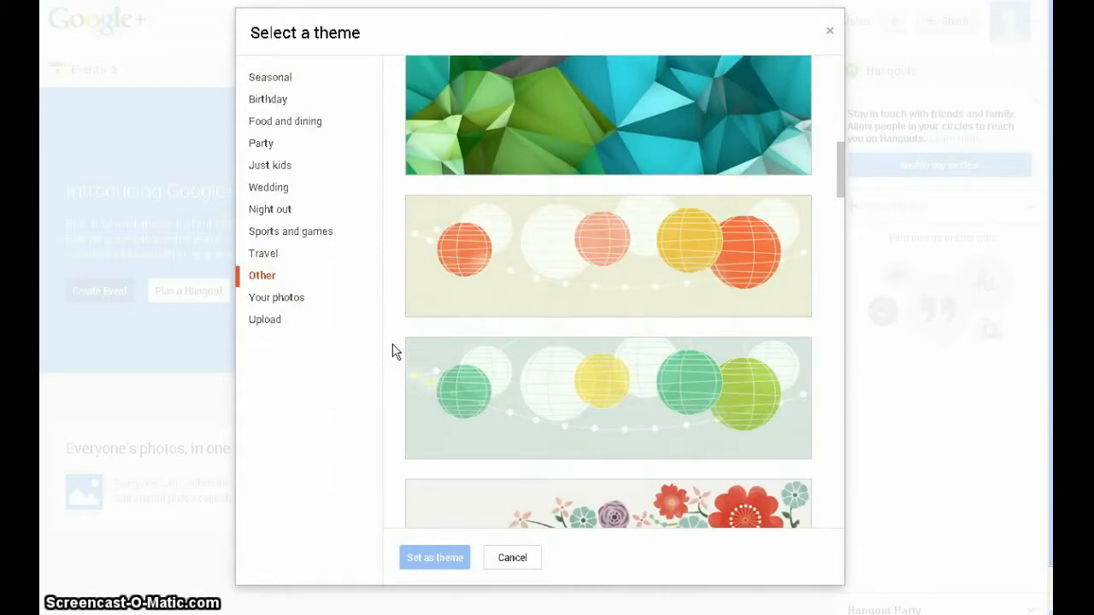
left_click(381, 354)
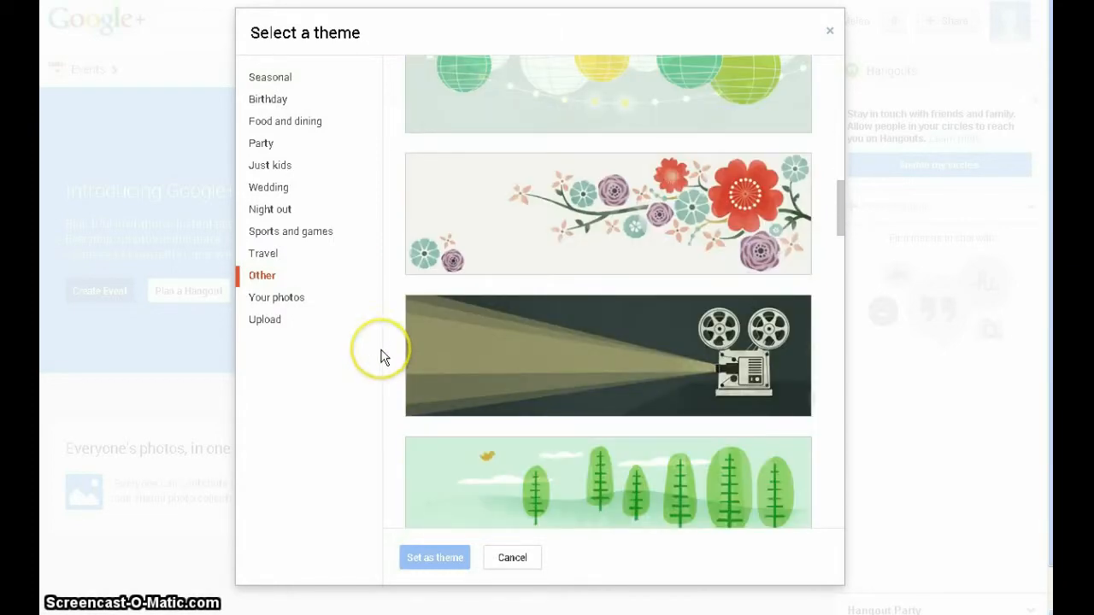
left_click(535, 350)
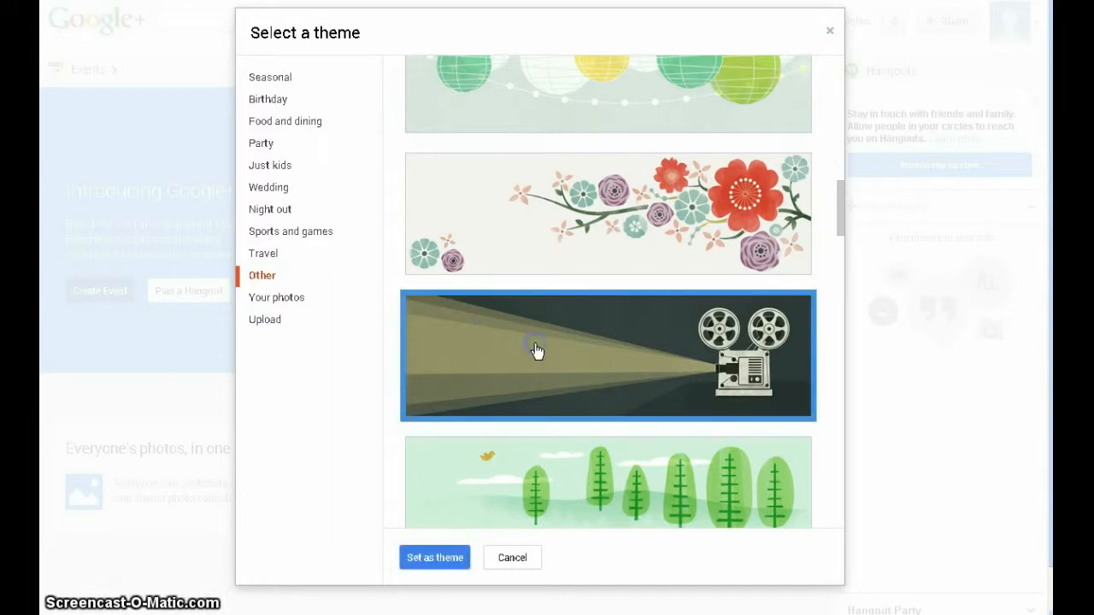
left_click(432, 558)
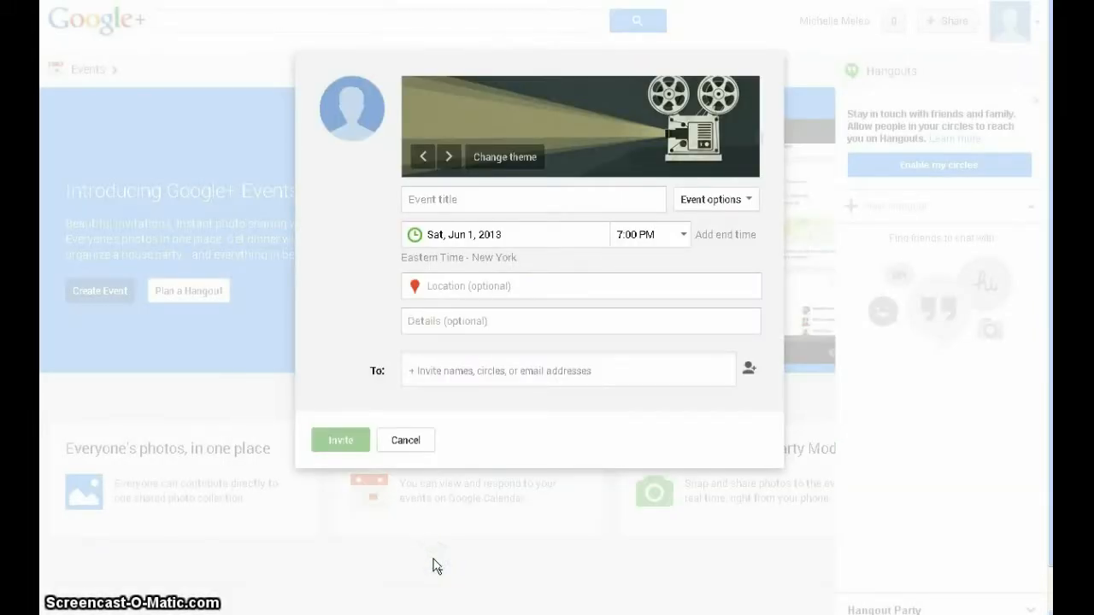
Title the event with the host's first name in possessive form followed by "new tutorial - Public Premier!".
left_click(451, 201)
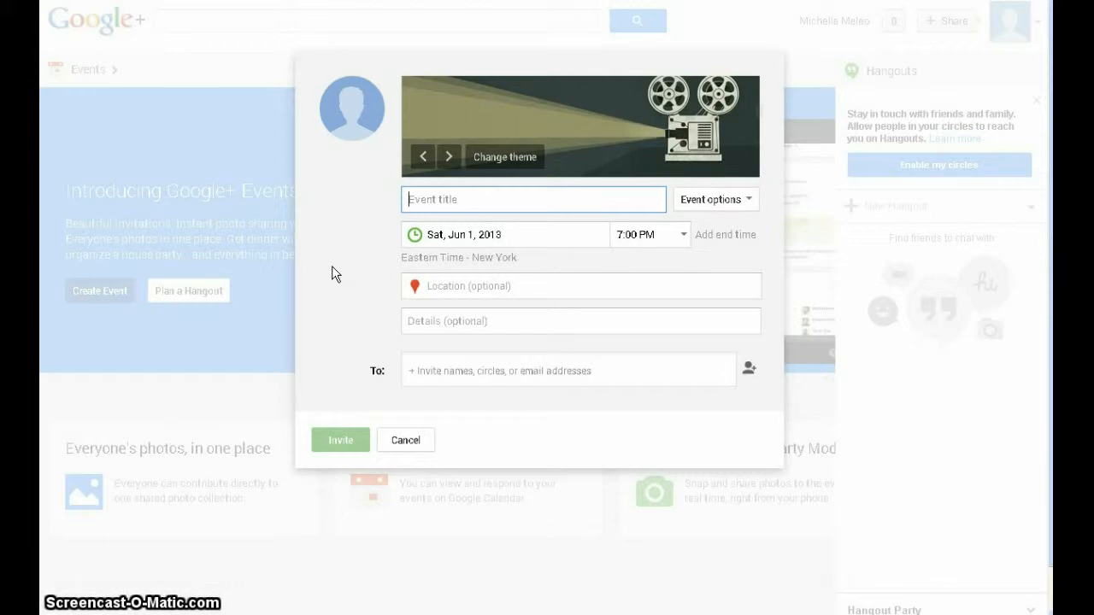
type("Mich")
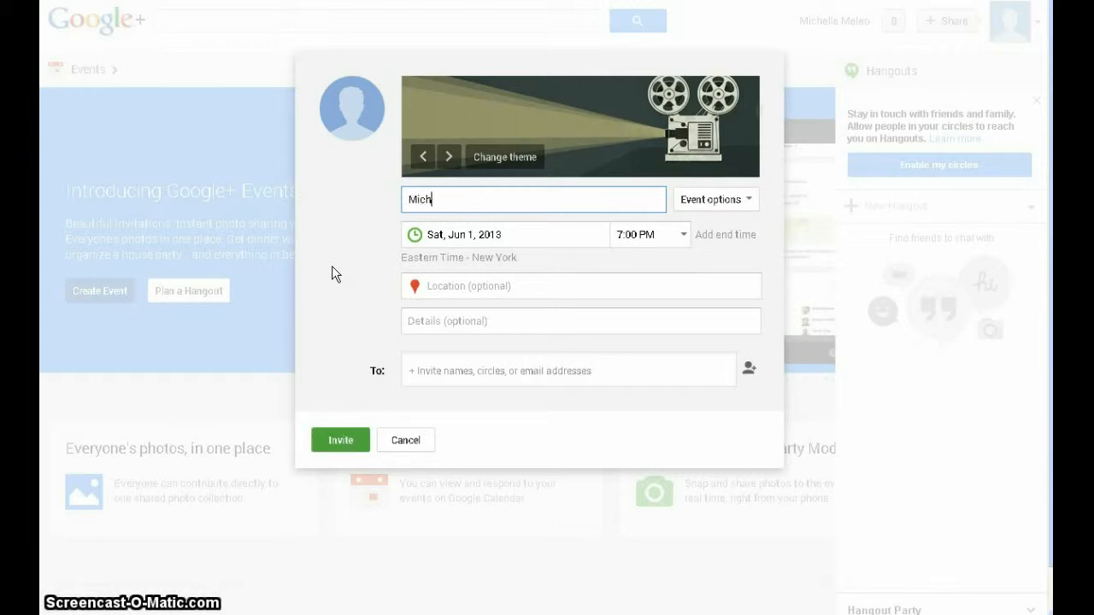
type("elle's")
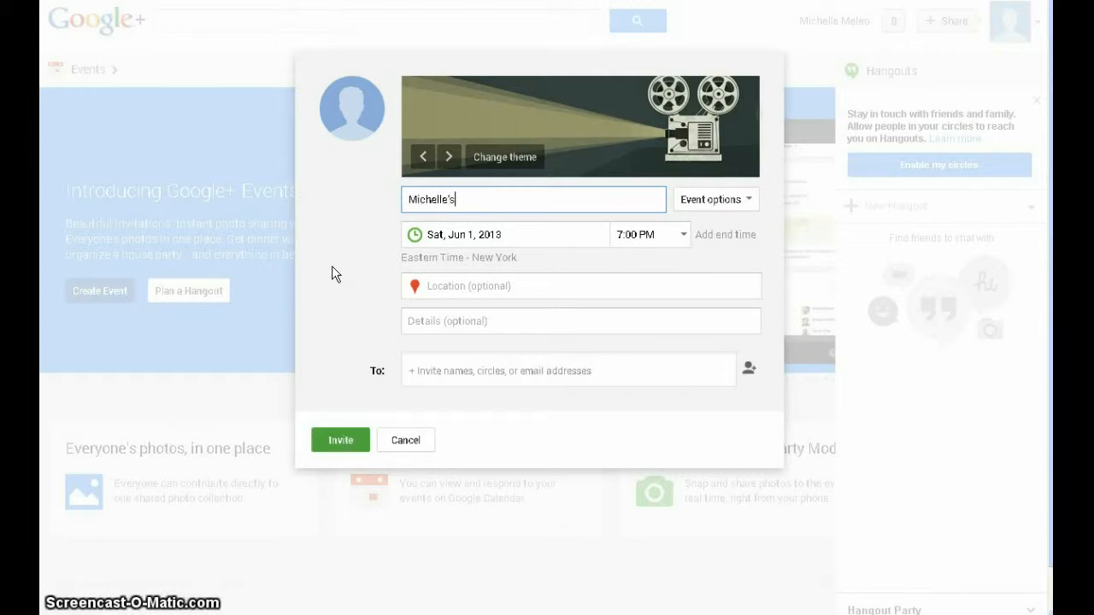
type(" new")
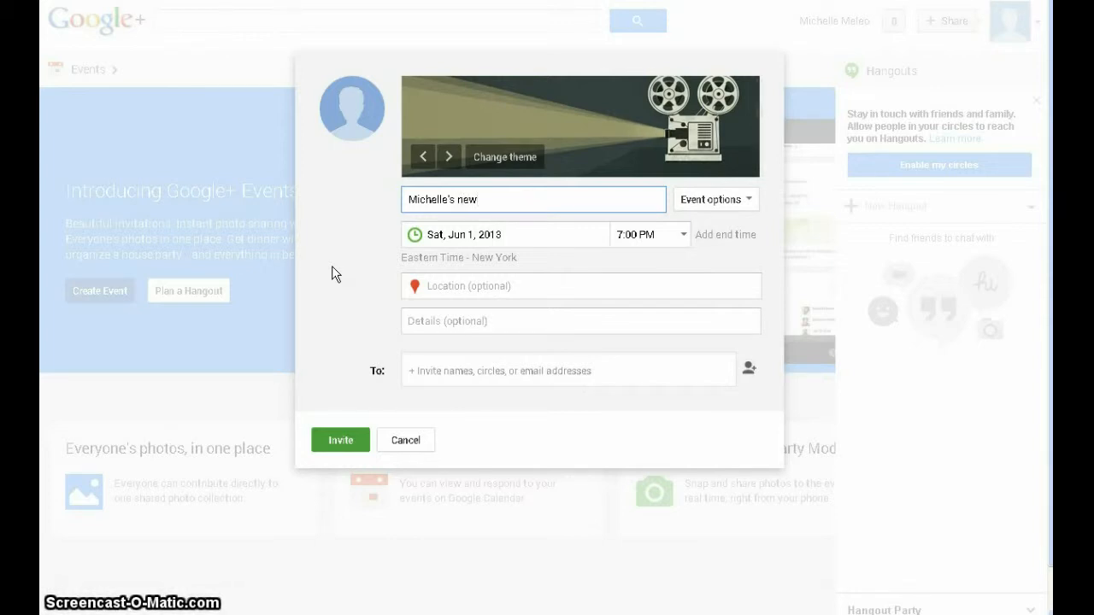
type(" tutori")
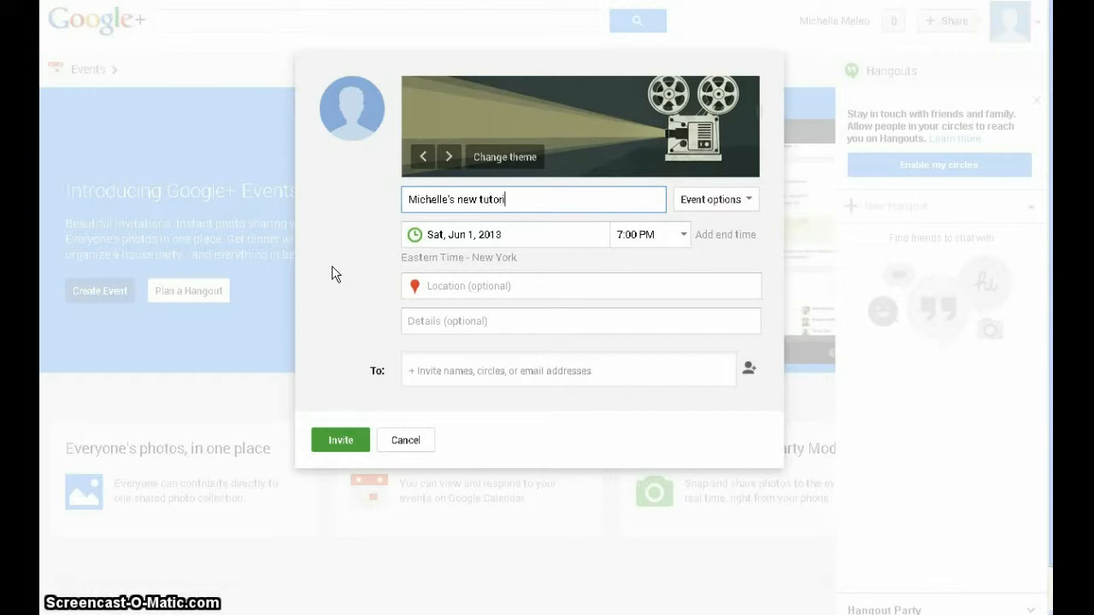
type("al - Public Premier!")
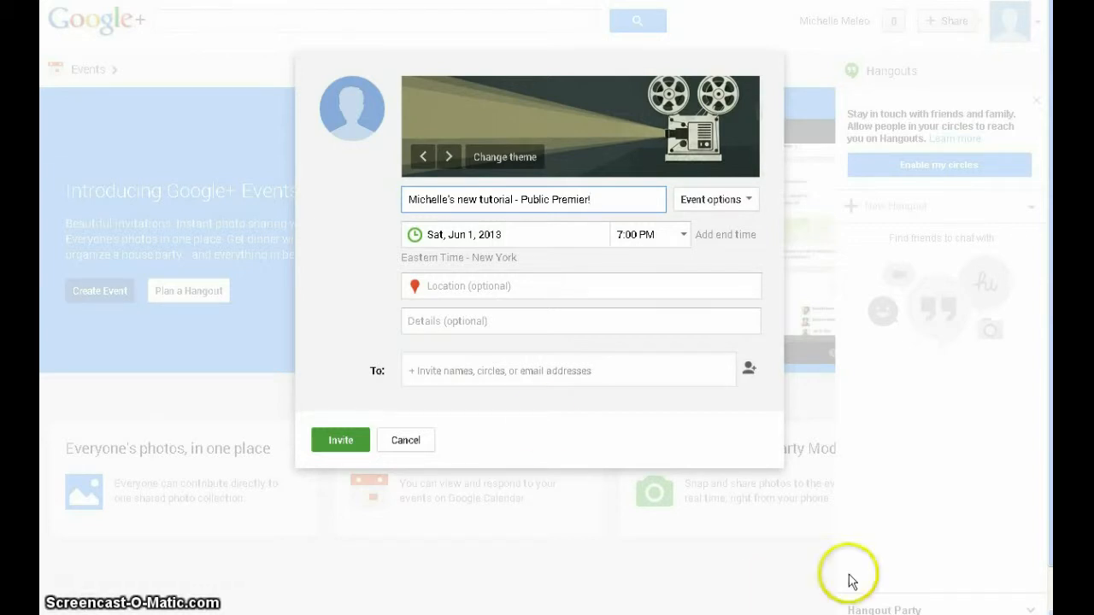
Schedule the event for Fri, May 31, 2013 at 7:30 PM.
left_click(421, 236)
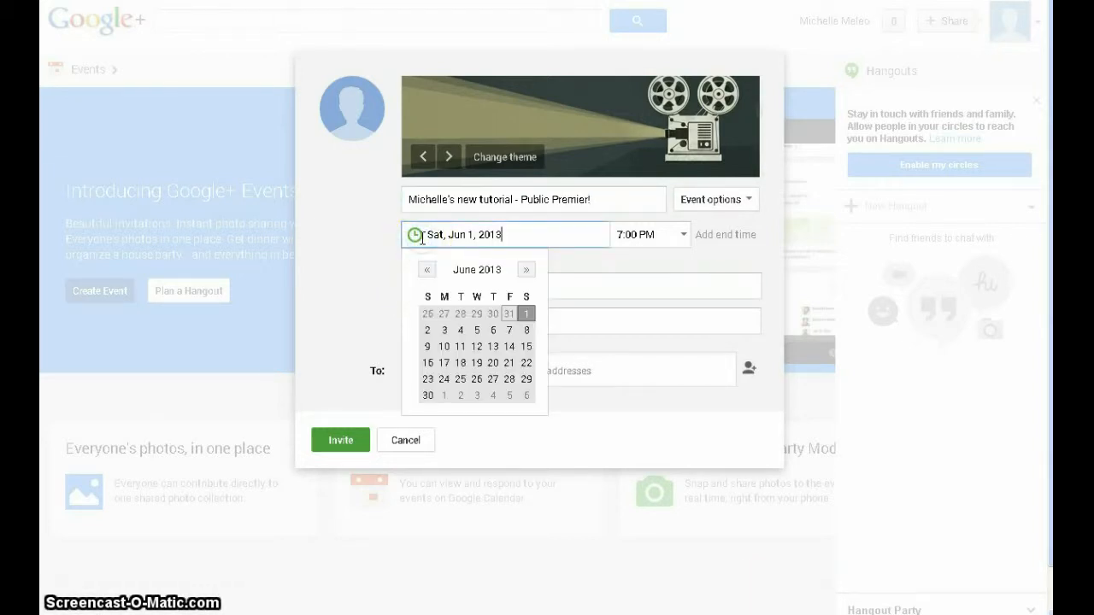
left_click(509, 315)
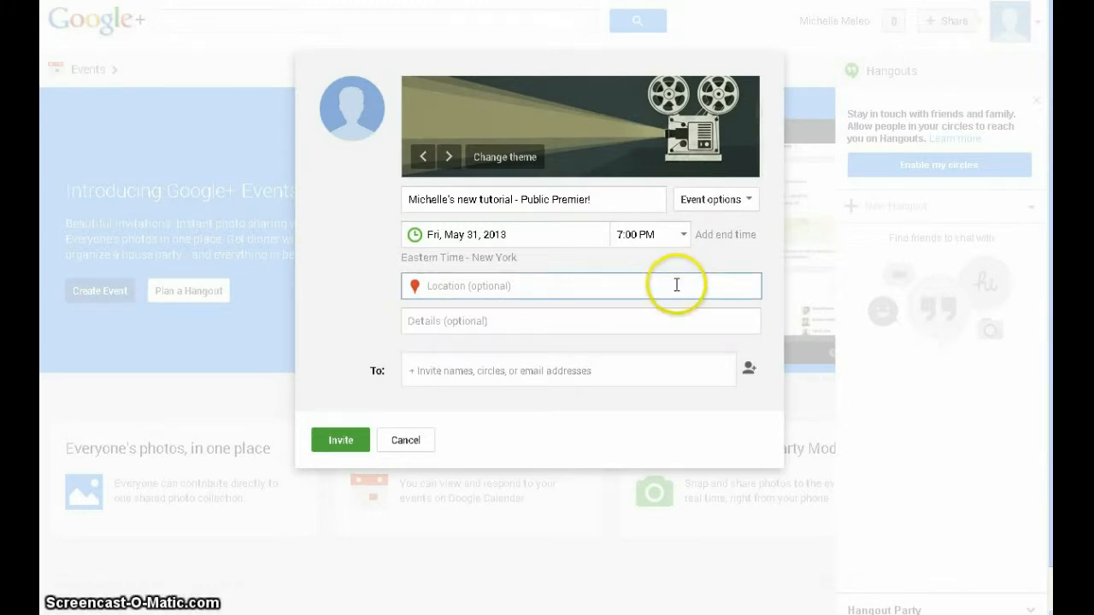
left_click(683, 235)
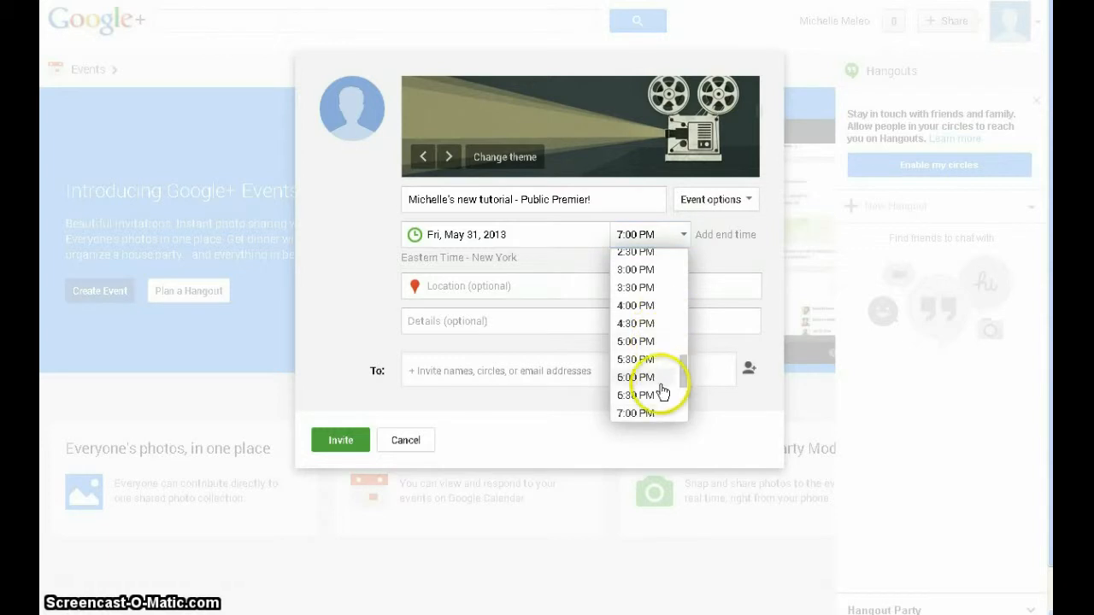
scroll(647, 418, "down", 2)
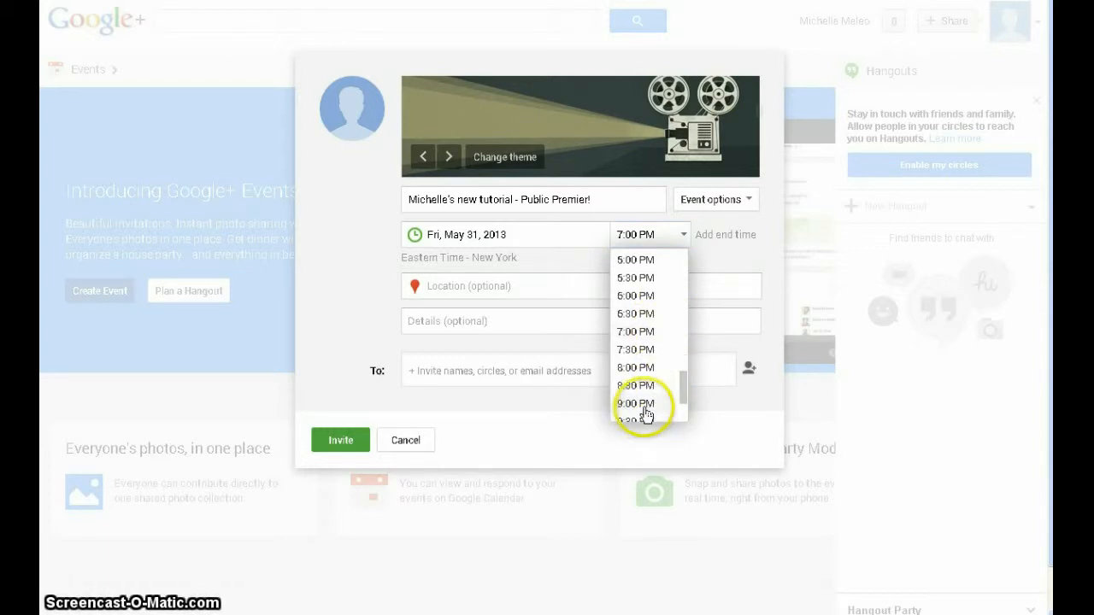
left_click(631, 353)
Begin the event details with "Join", the host's first name and "to hear all about her newest workshop! " How to Set up".
left_click(465, 288)
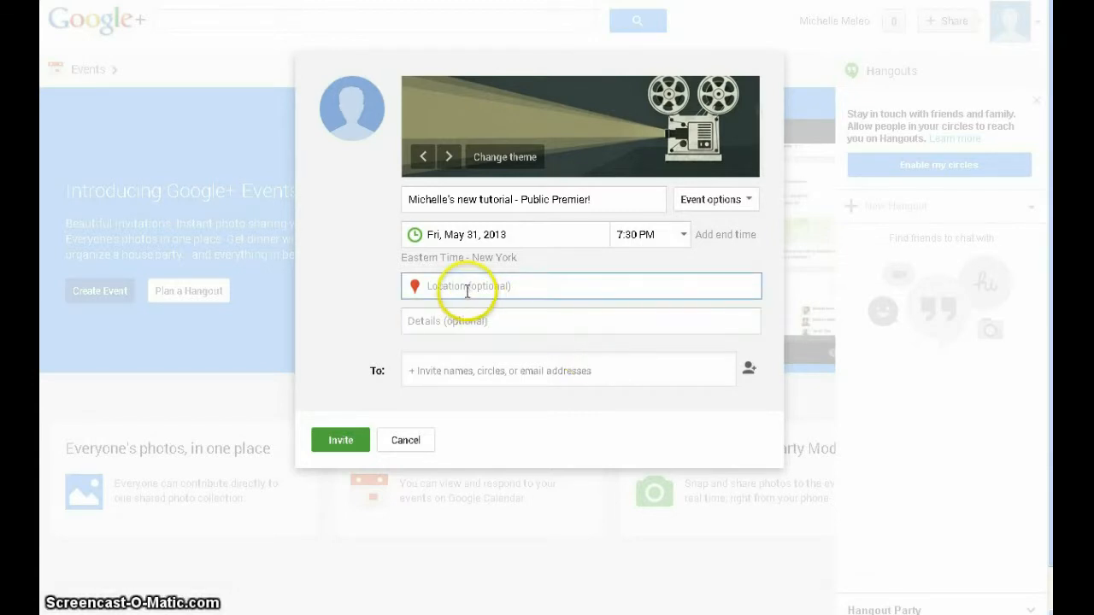
left_click(456, 323)
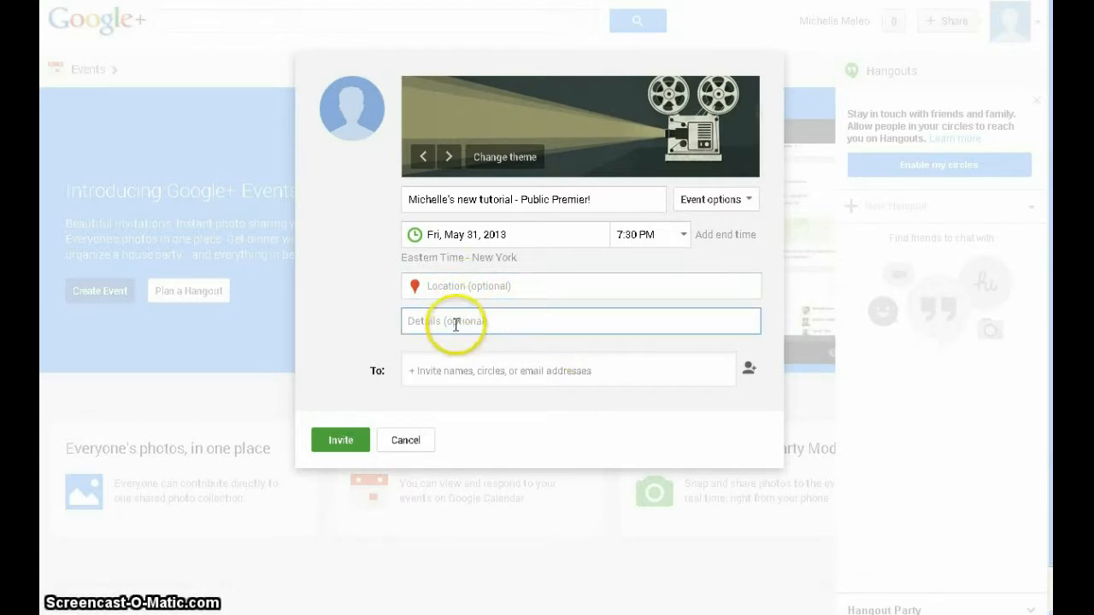
type("Join")
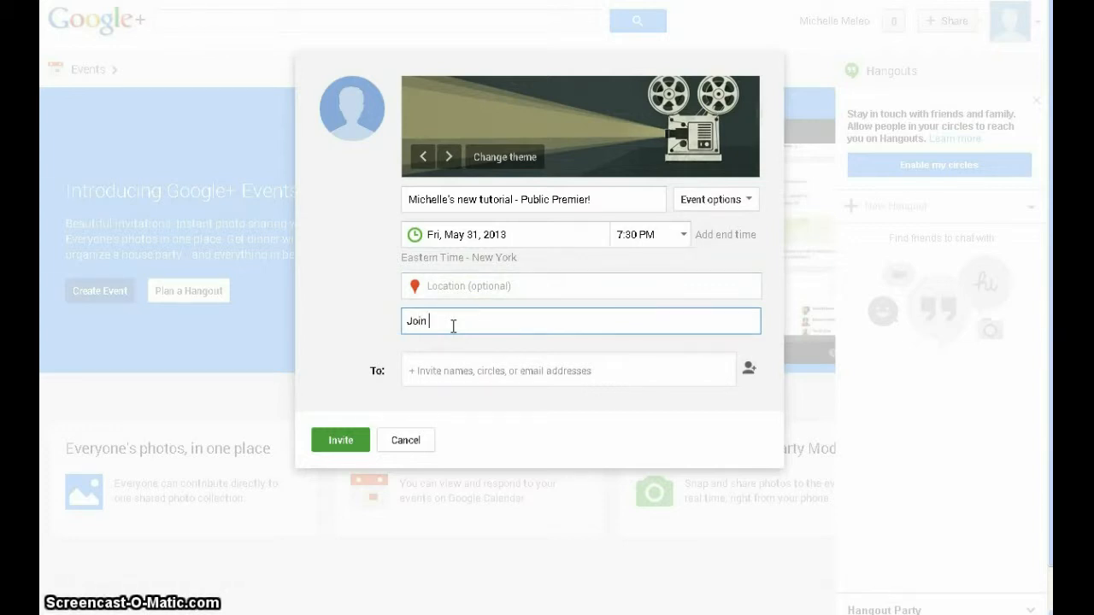
type(" in")
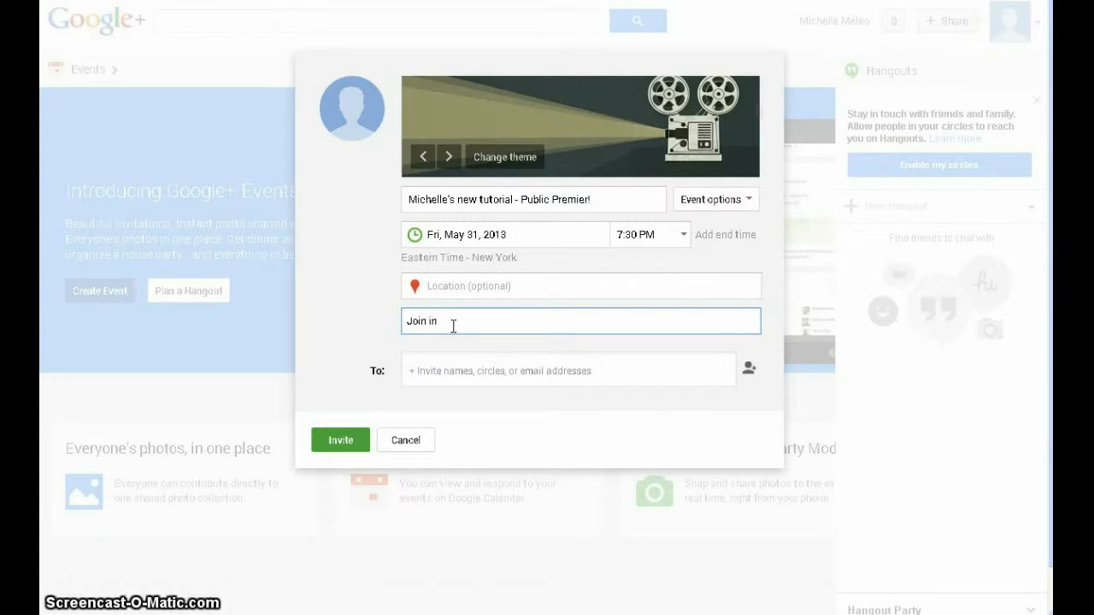
key("BackSpace")
key("BackSpace")
type("Michelle")
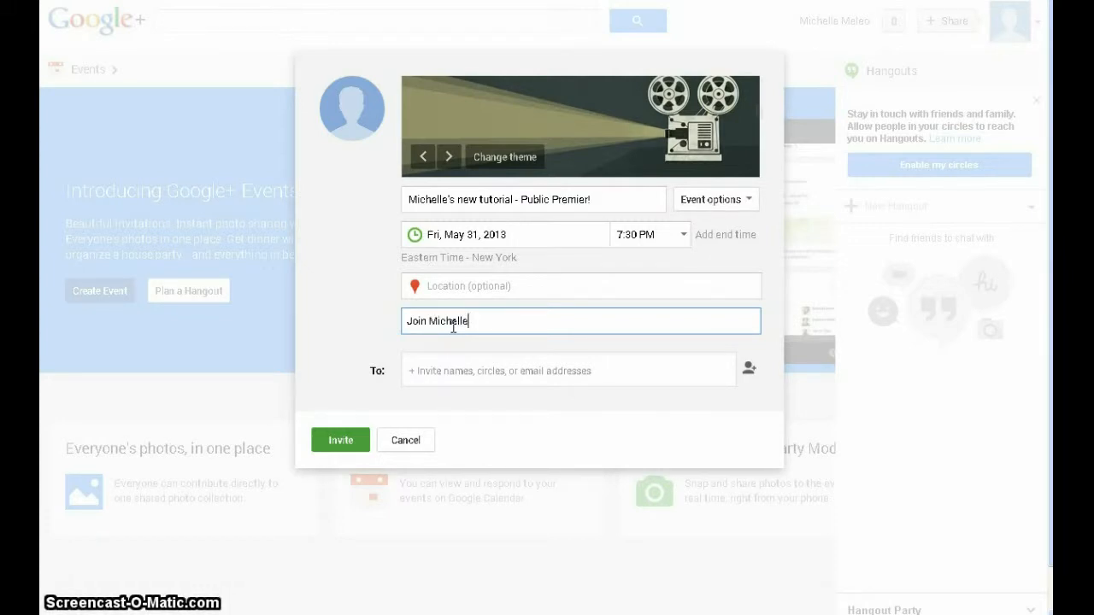
type(" to ")
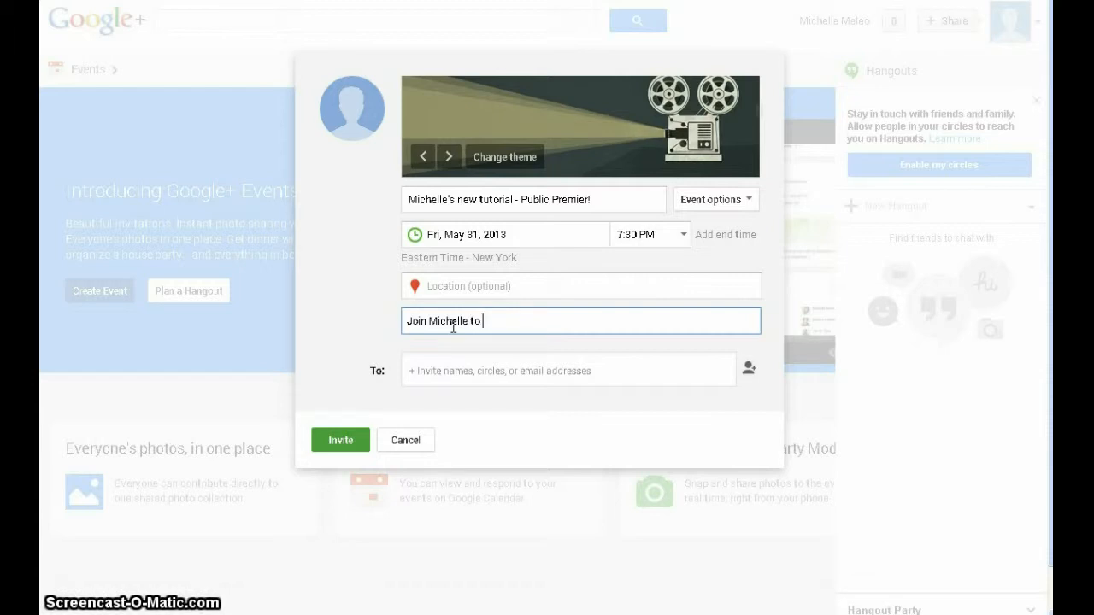
type("hear all a")
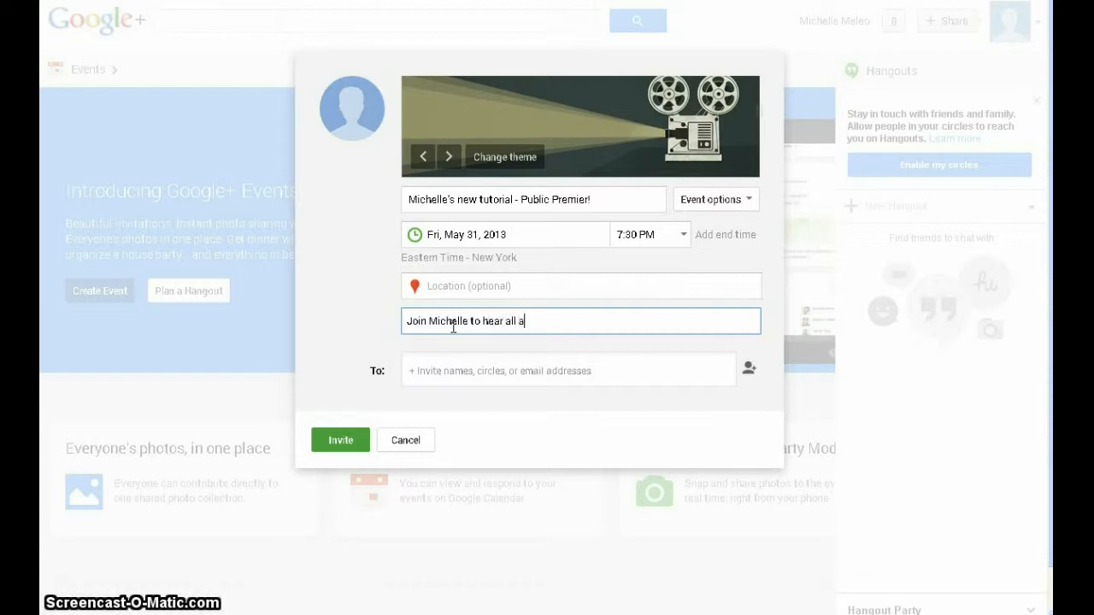
type("bout her ne")
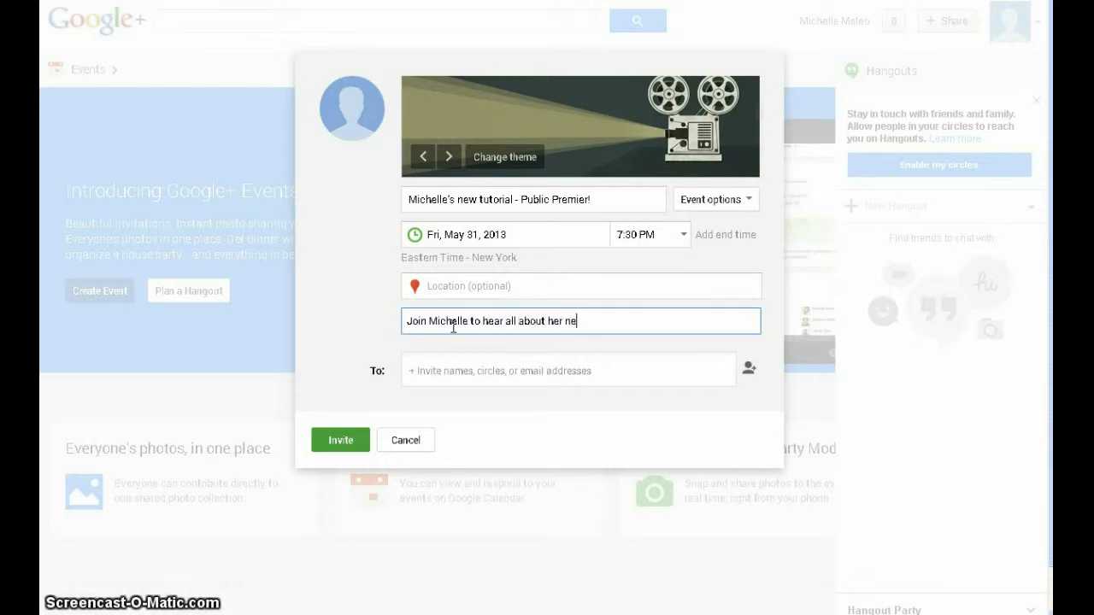
type("west")
type("wo")
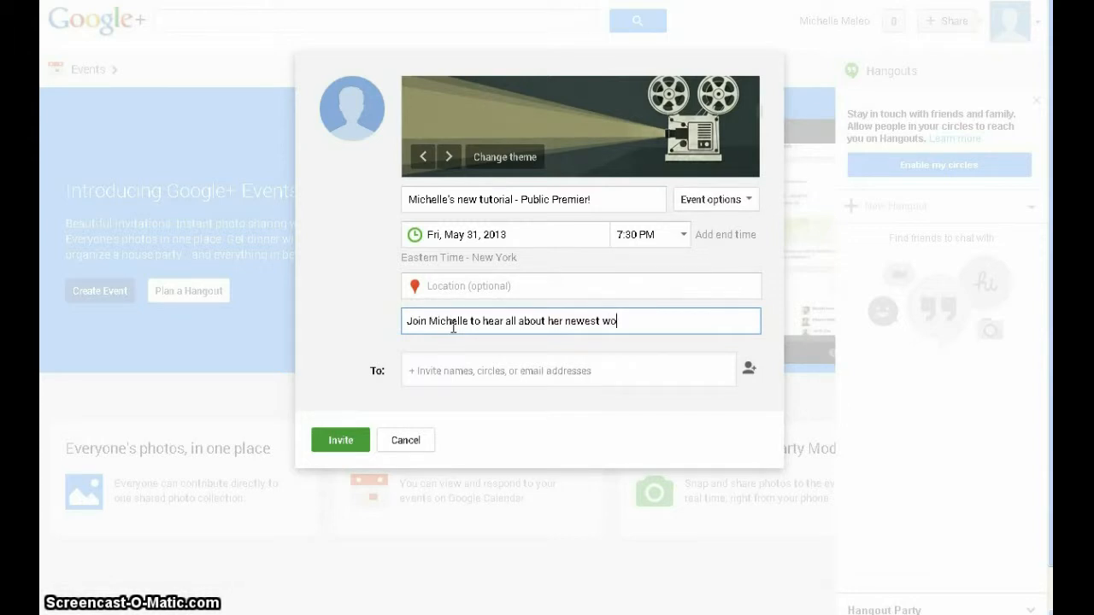
type("rkshop! \"How to Set up")
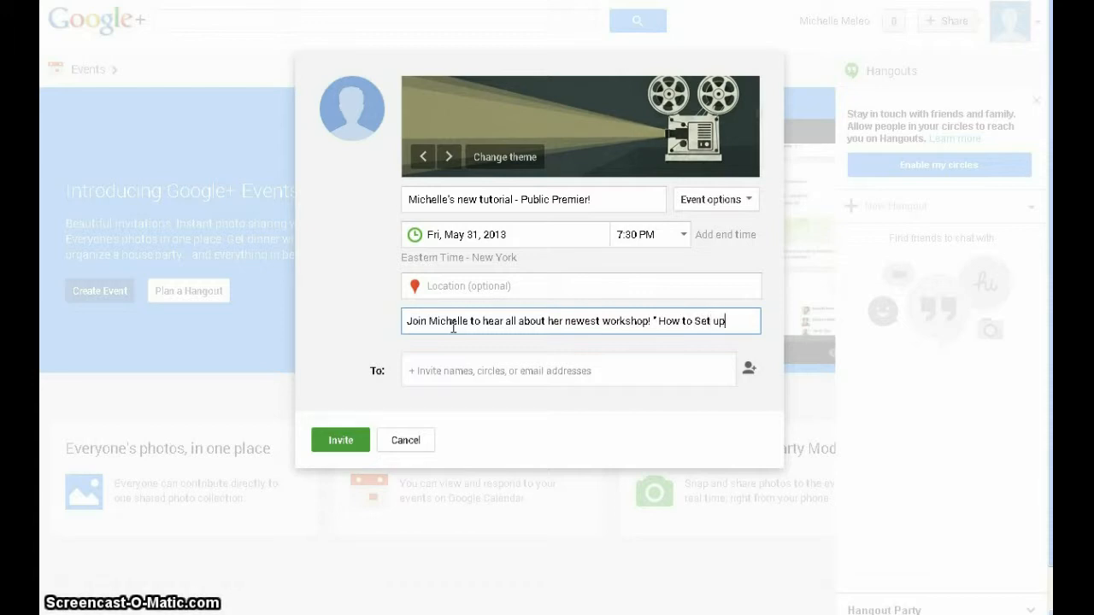
Complete the workshop title in the event details with ", link together, create ads and live stream your own event"".
type(", link ")
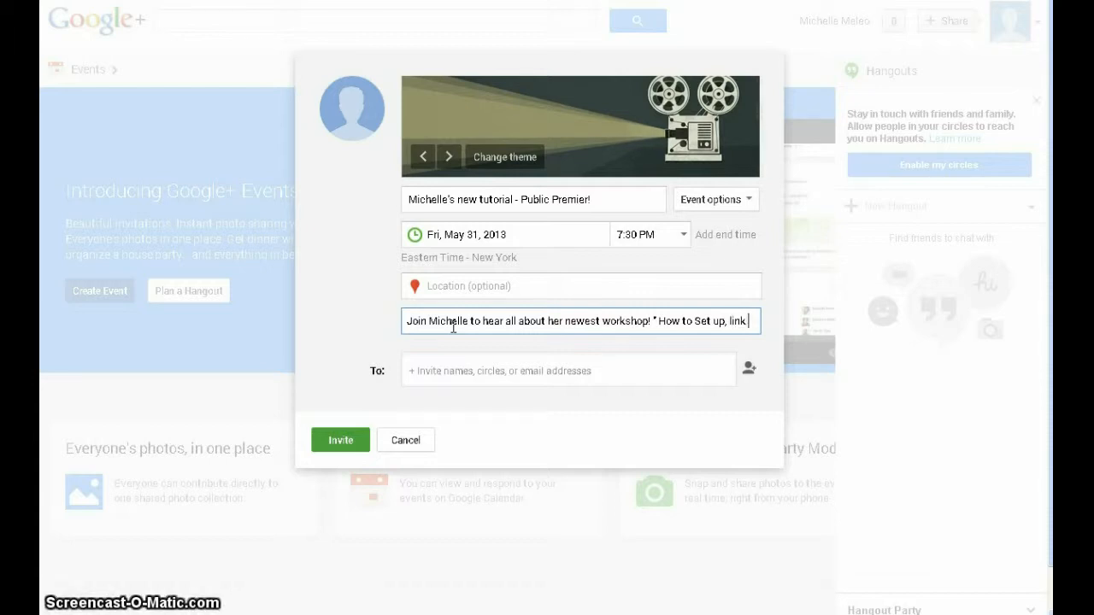
type("together")
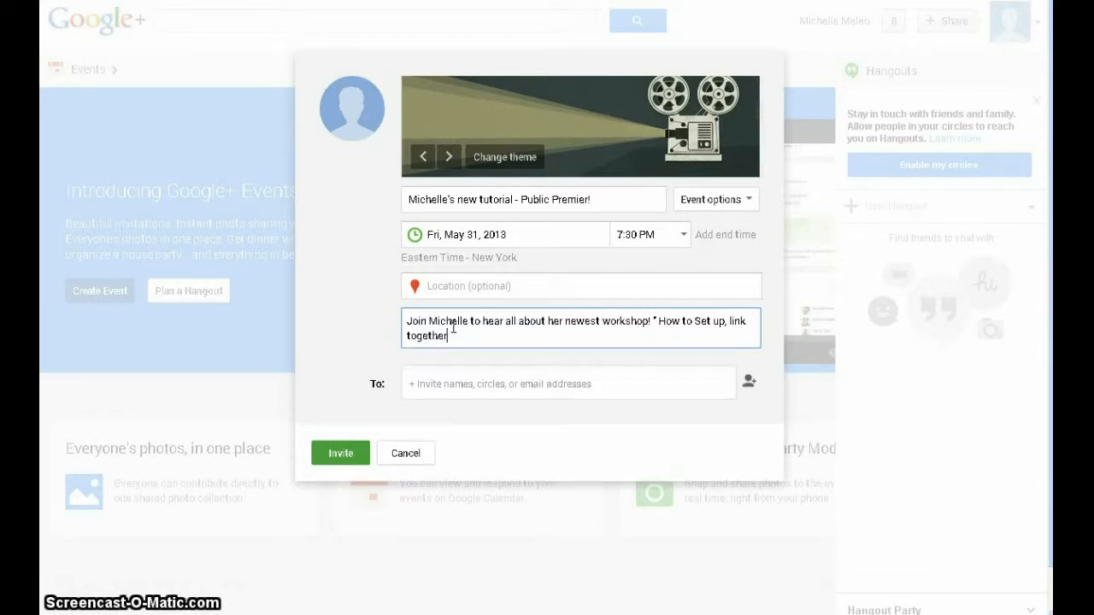
type(", create ads and live stream ")
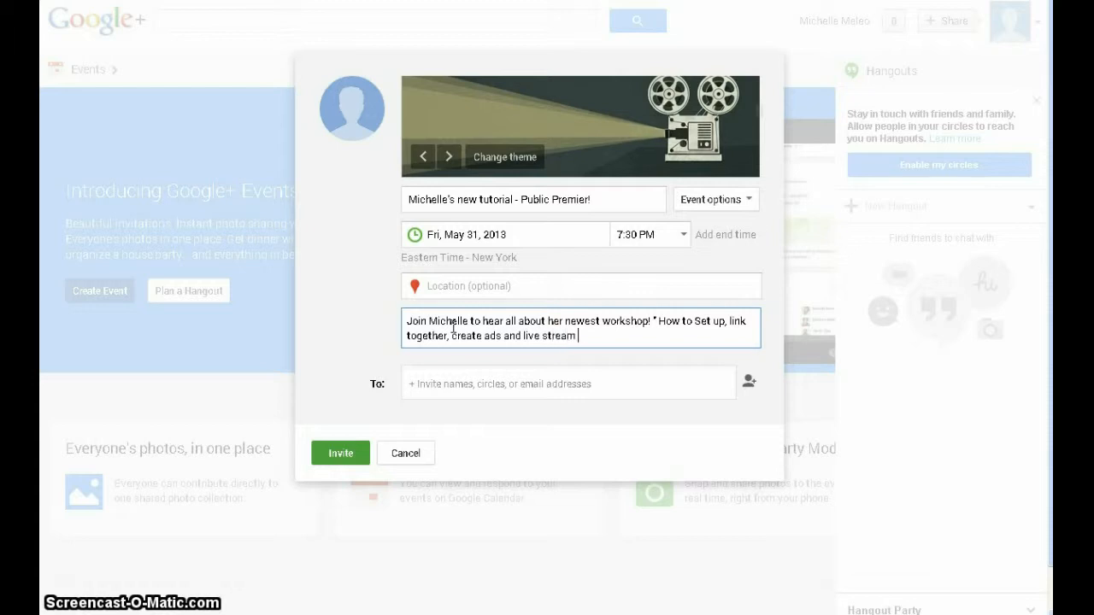
type("yo")
type("r own event")
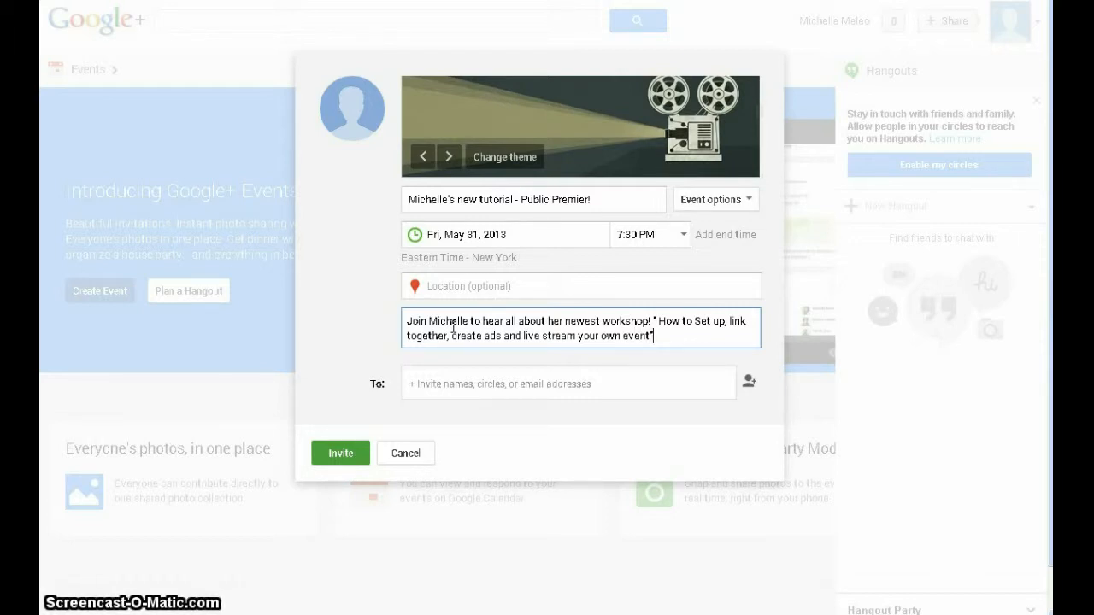
Add a new paragraph to the event details with the host's first name followed by "makes the process easy breazy peazy!".
key("Return")
key("Return")
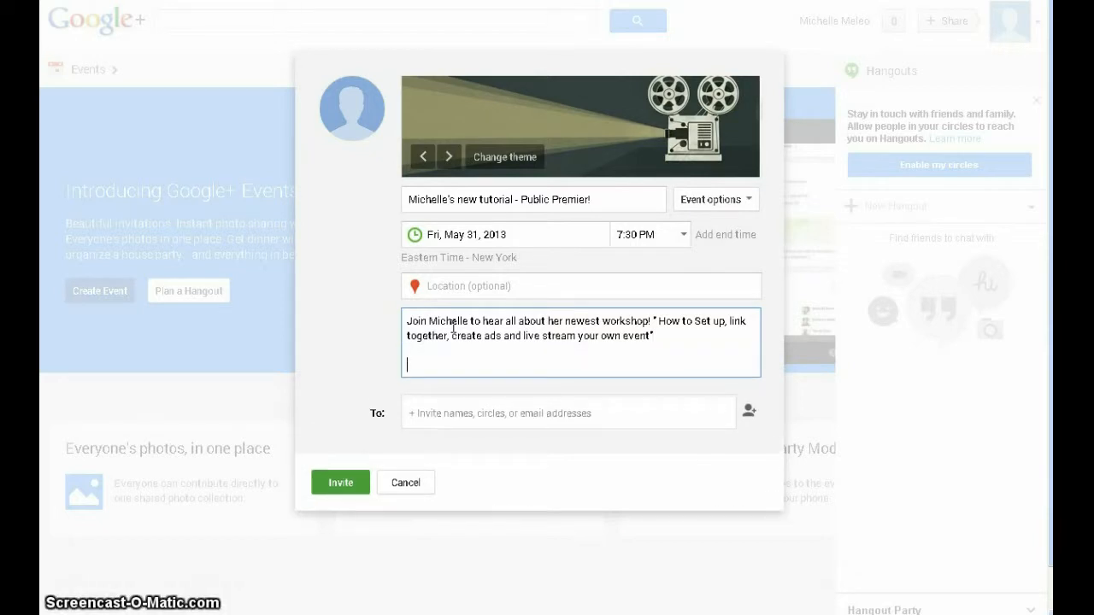
type("T")
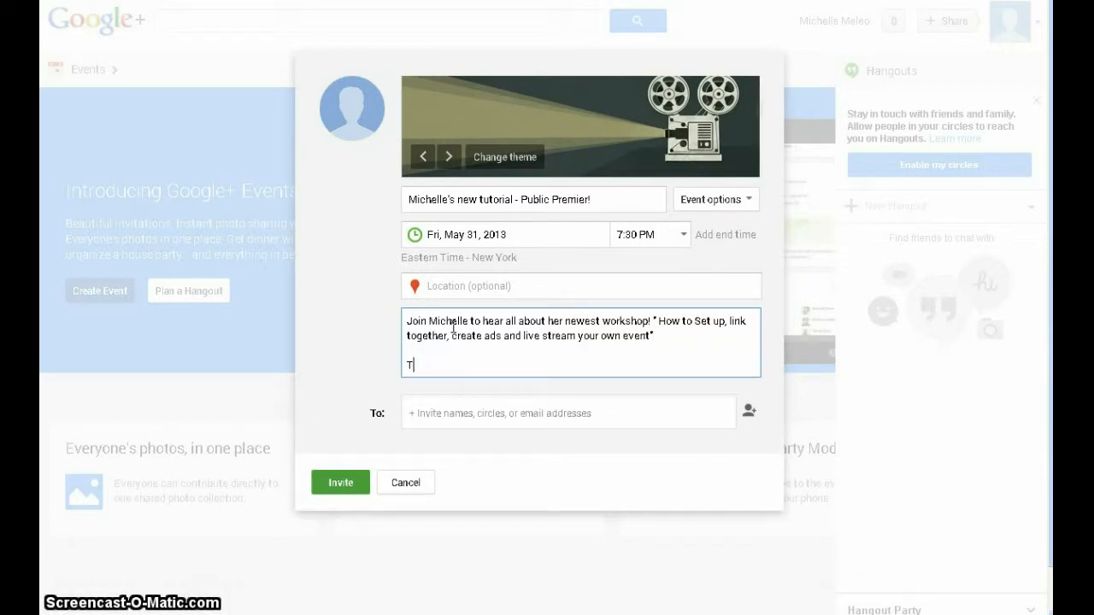
type("hiMichelle makes the process easy br")
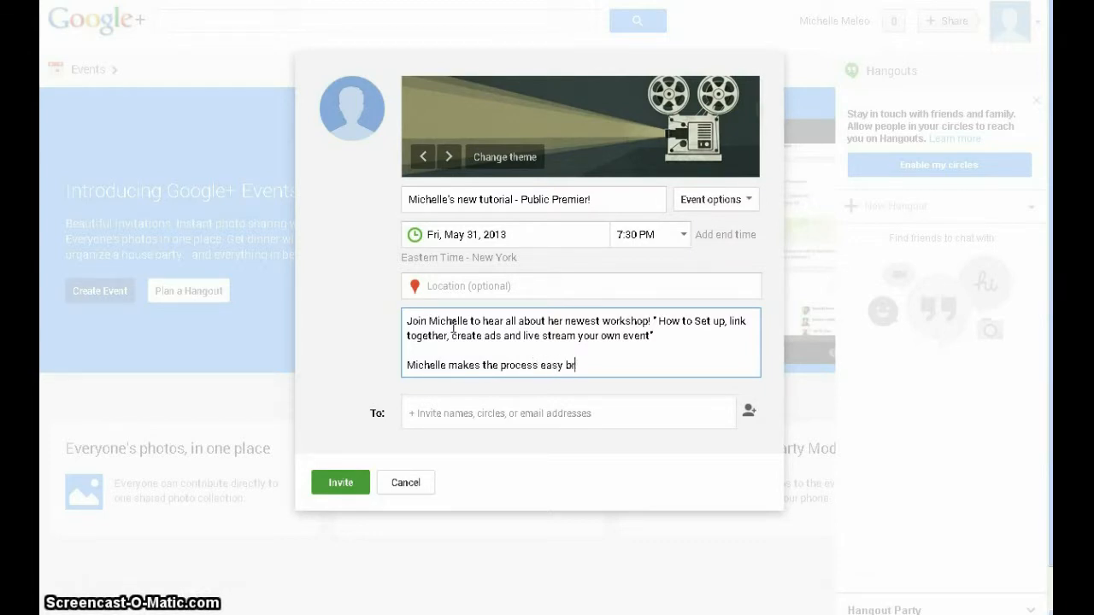
type("eazy peazy")
Invite Public to the event and make it an event on air in the advanced event options.
left_click(463, 413)
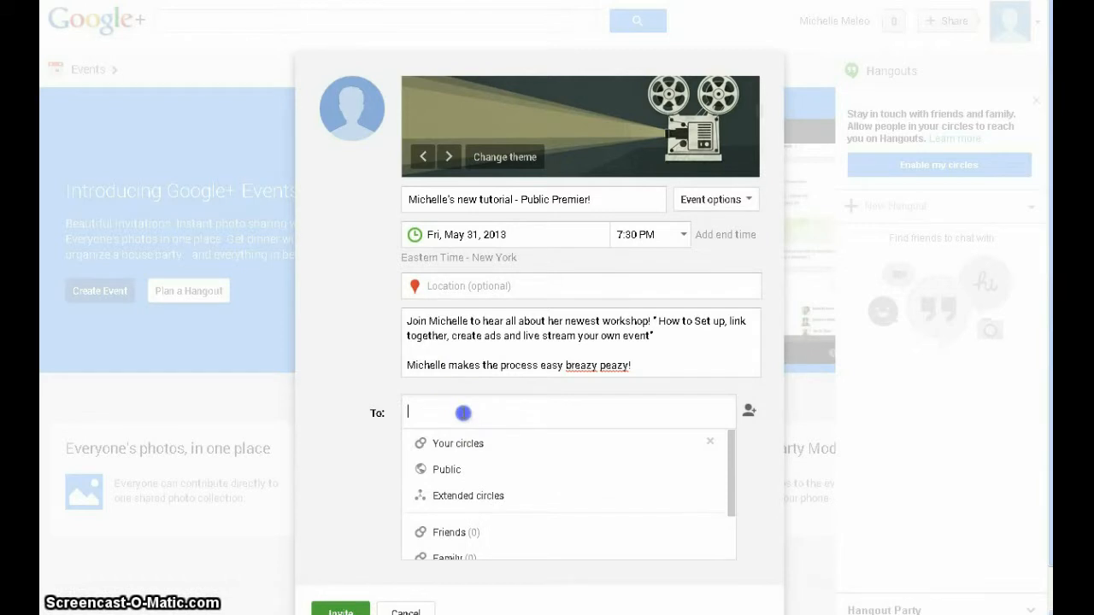
left_click(453, 469)
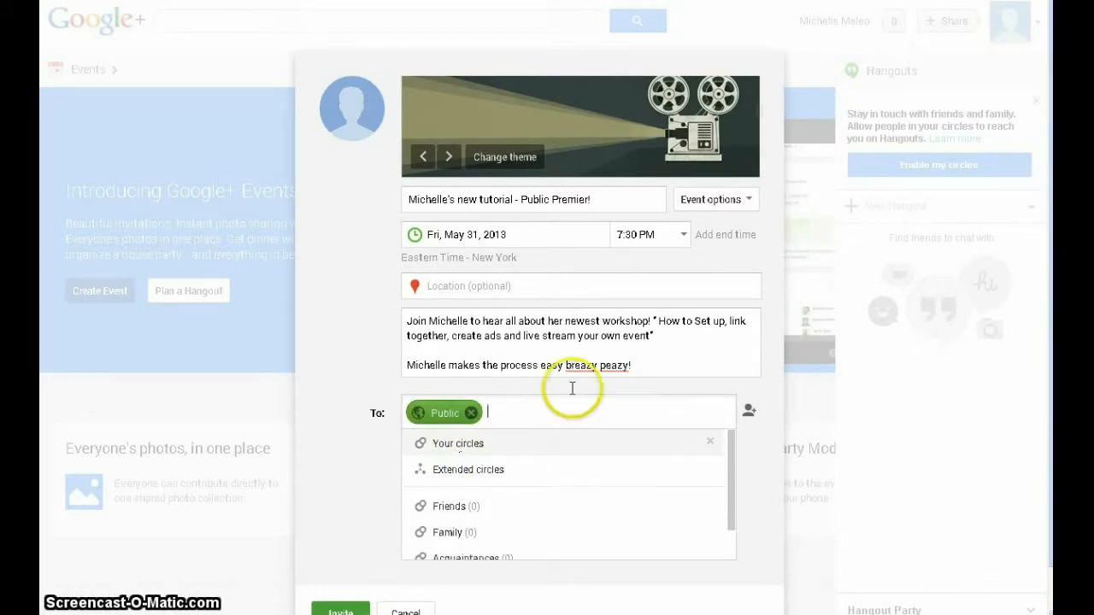
left_click(722, 205)
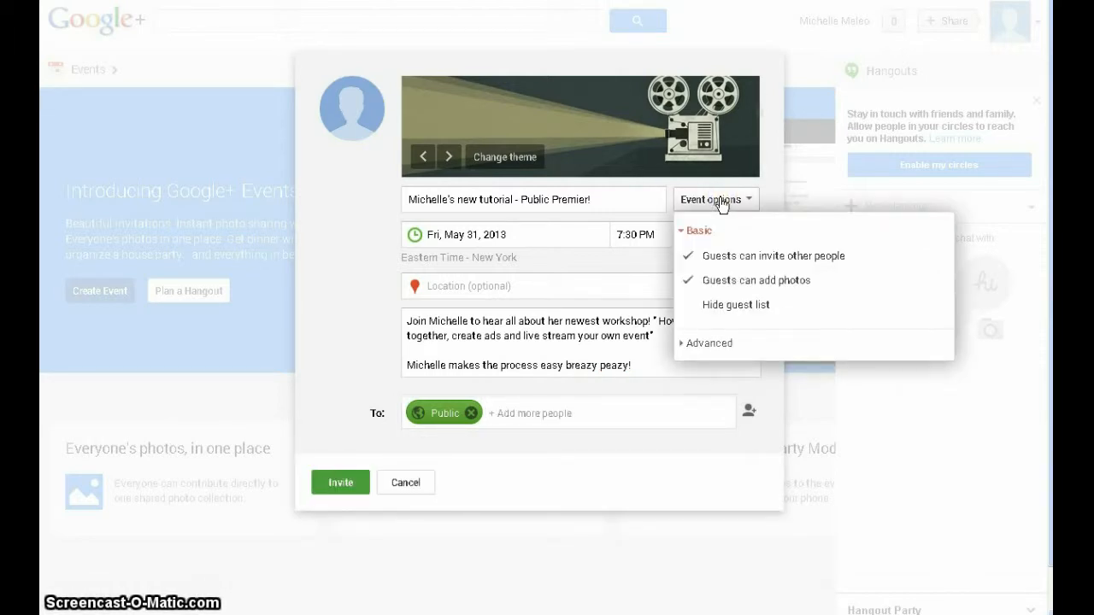
left_click(707, 348)
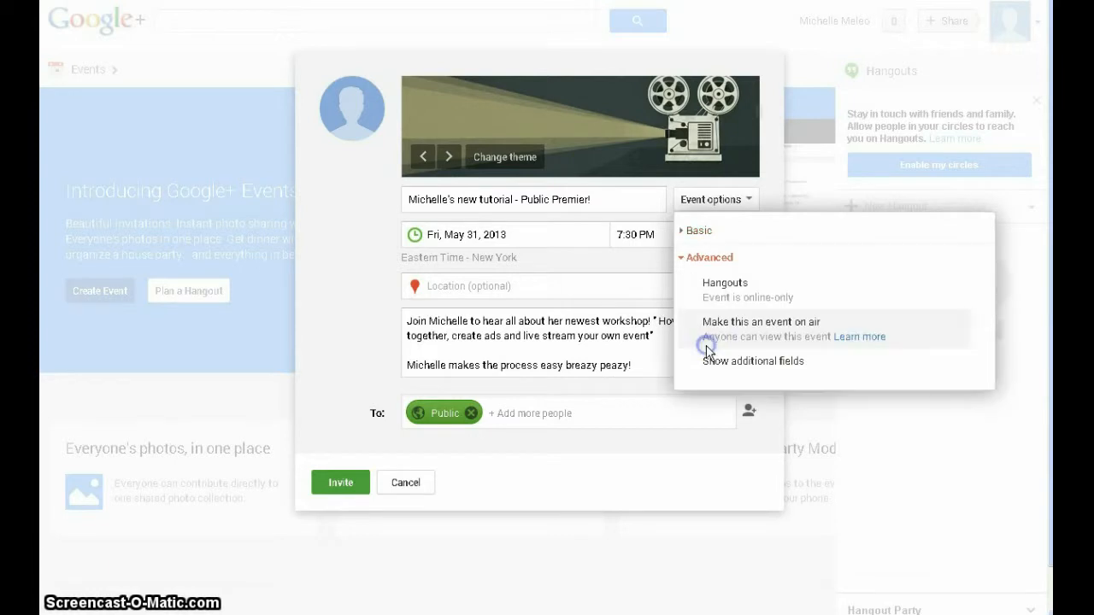
left_click(763, 335)
left_click(752, 325)
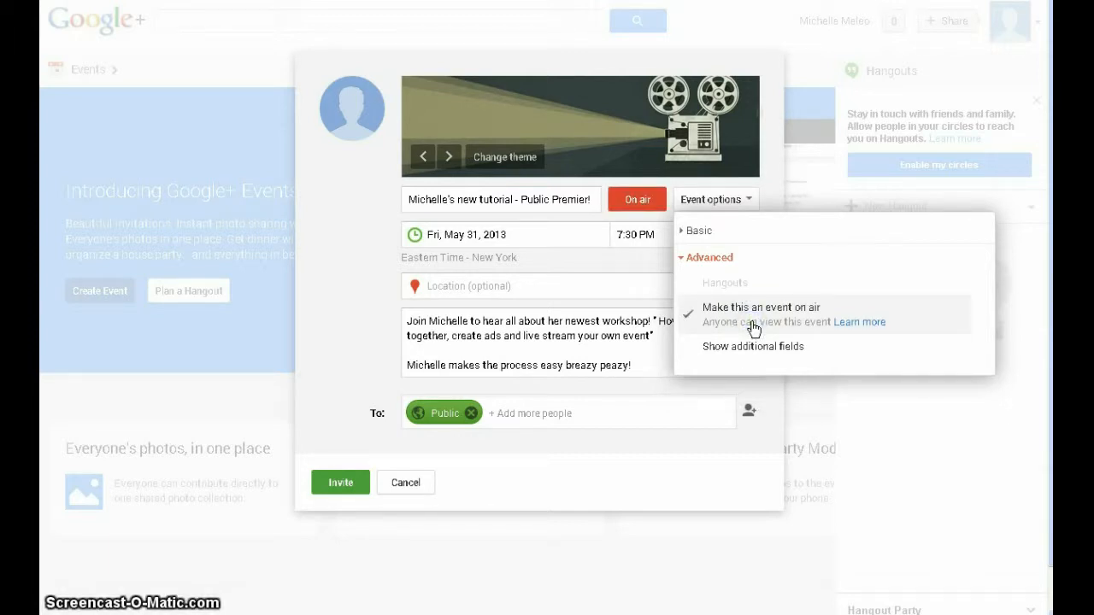
Show the additional fields for the event and leave the optional website, ticket seller, YouTube and parking entries blank.
left_click(749, 357)
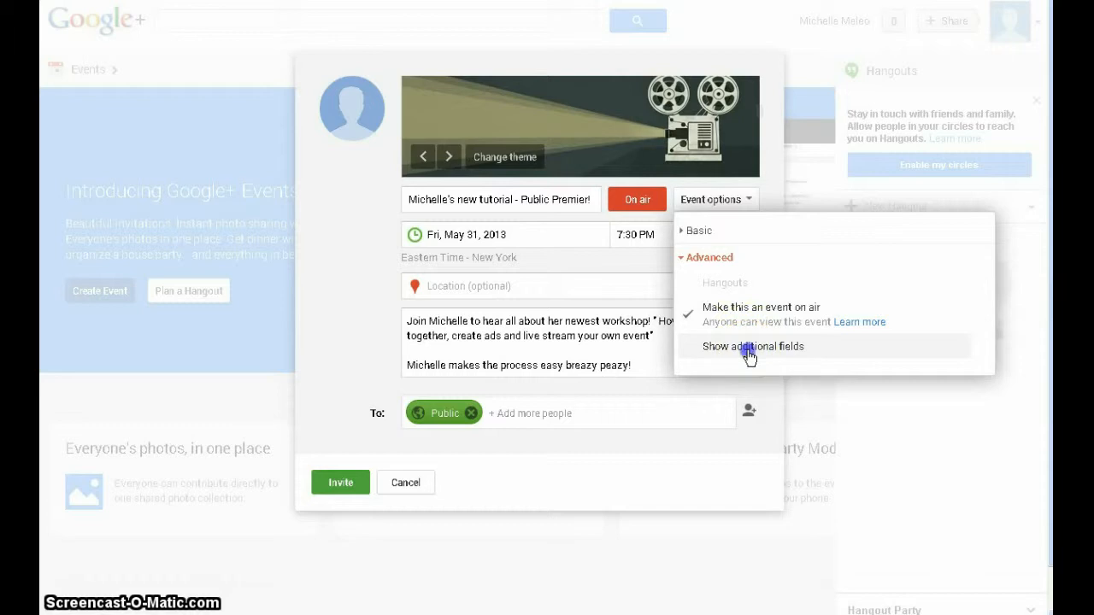
left_click(748, 352)
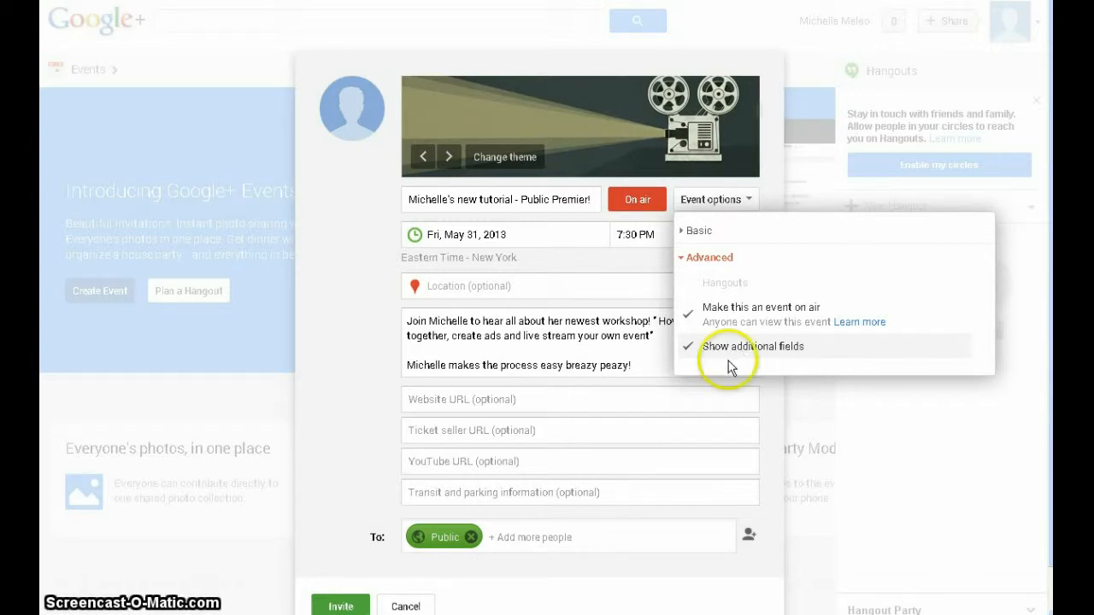
left_click(491, 400)
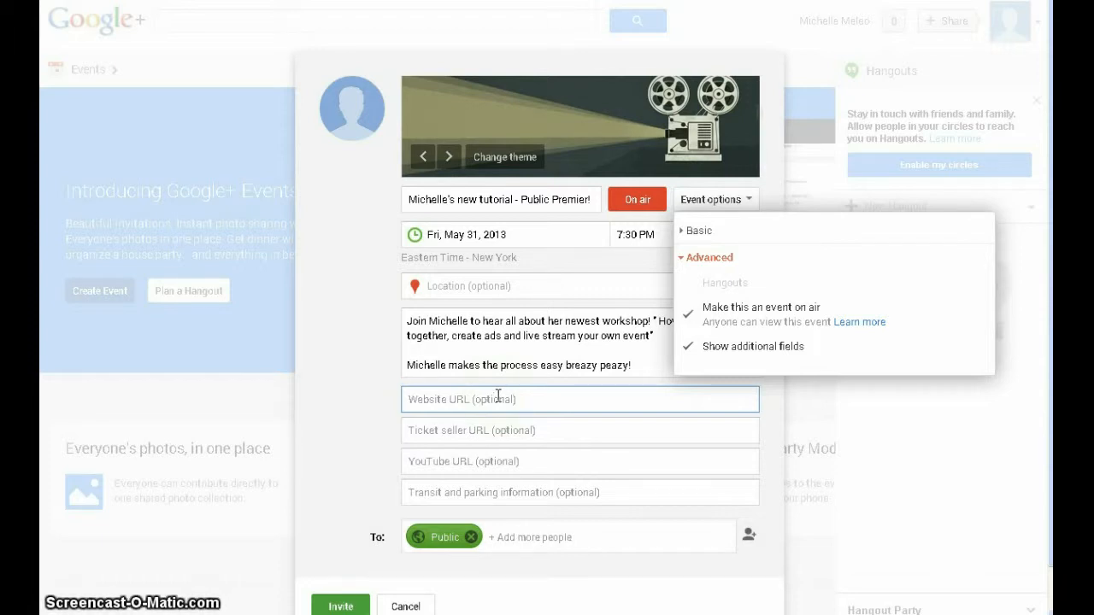
left_click(501, 450)
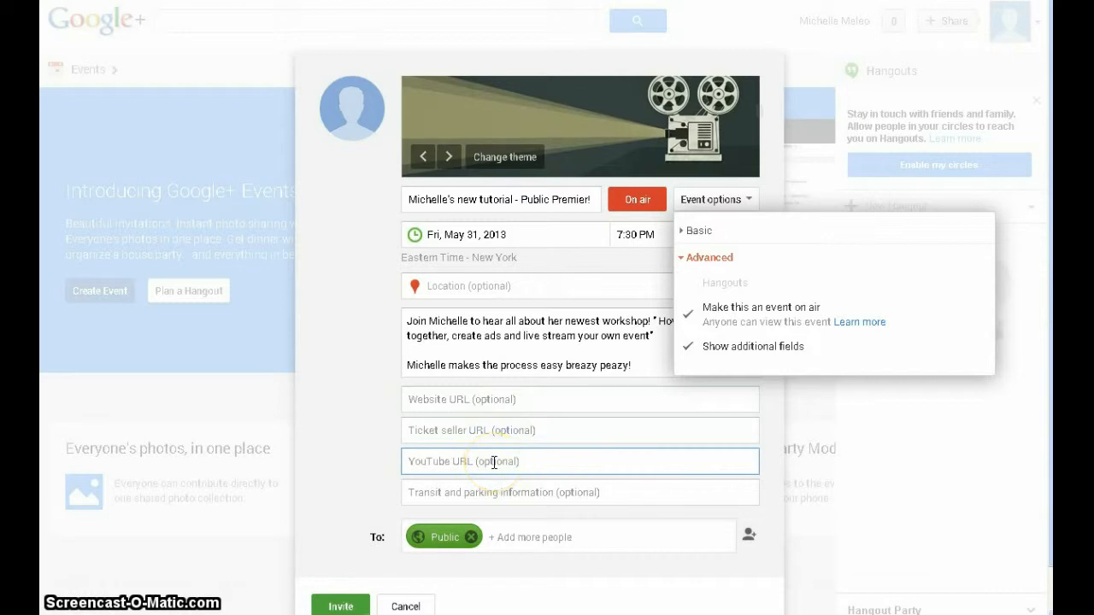
left_click(424, 481)
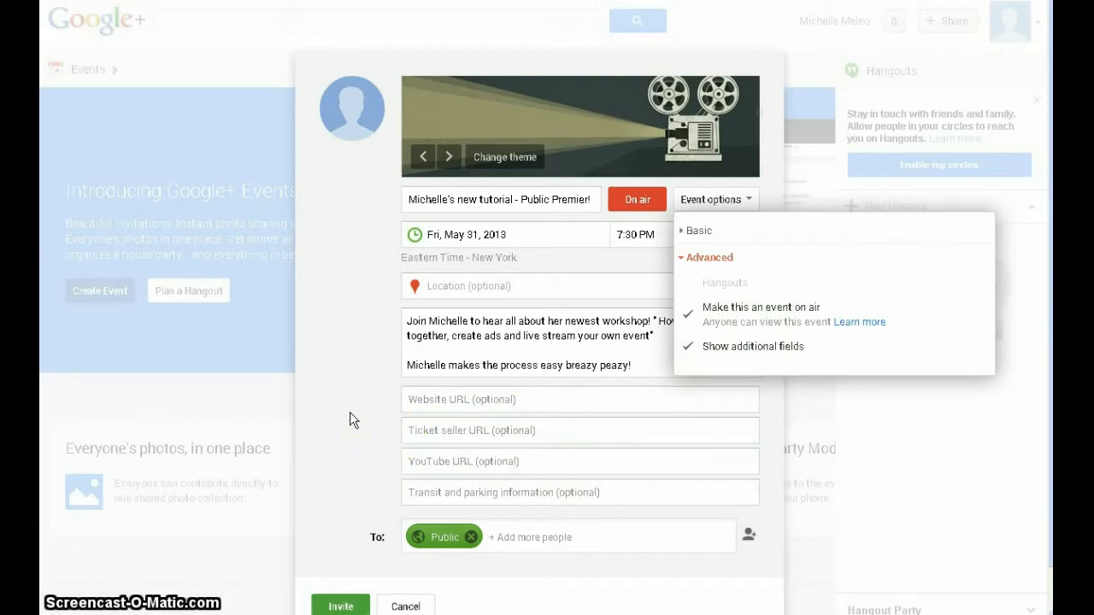
Publish the premiere event by sending out the invitation.
scroll(350, 412, "down", 1)
left_click(357, 597)
left_click(340, 560)
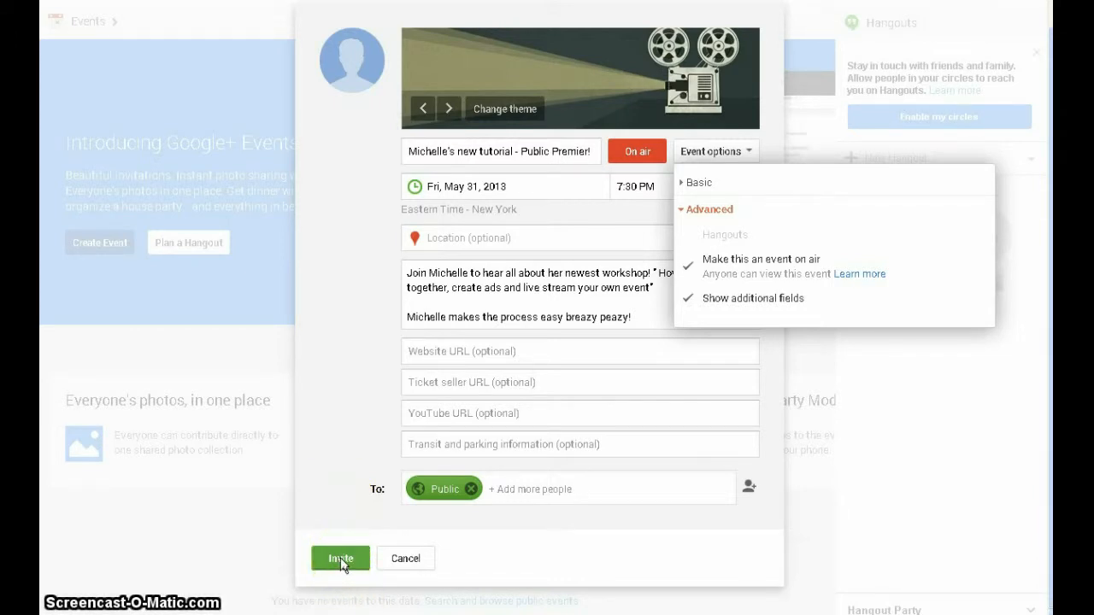
left_click(341, 557)
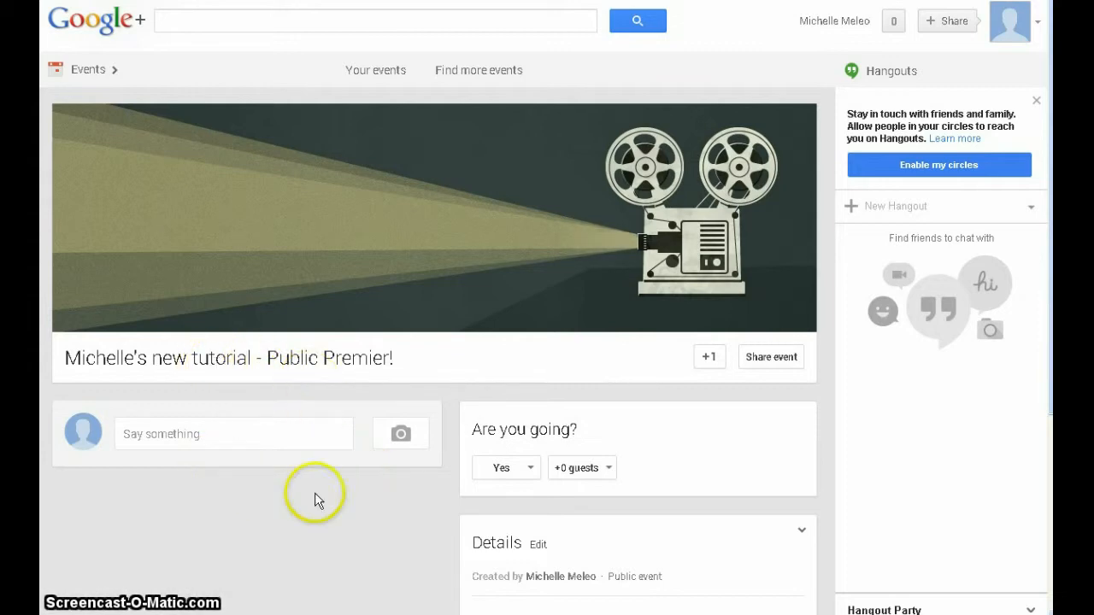
Answer Yes to attending on the published event page and review its details and guest list.
scroll(392, 464, "down", 2)
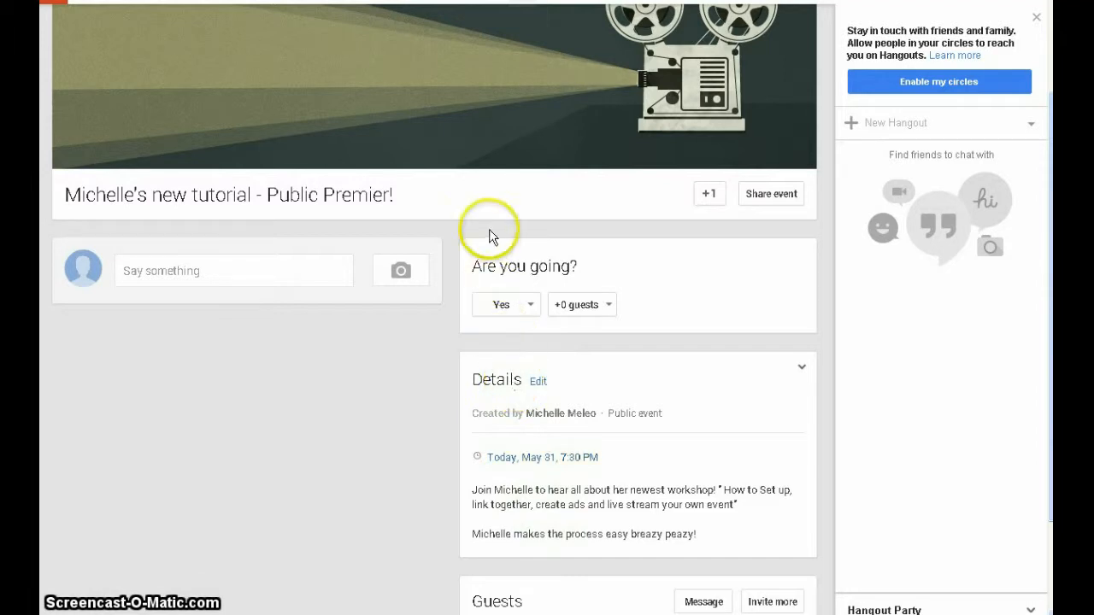
left_click(499, 306)
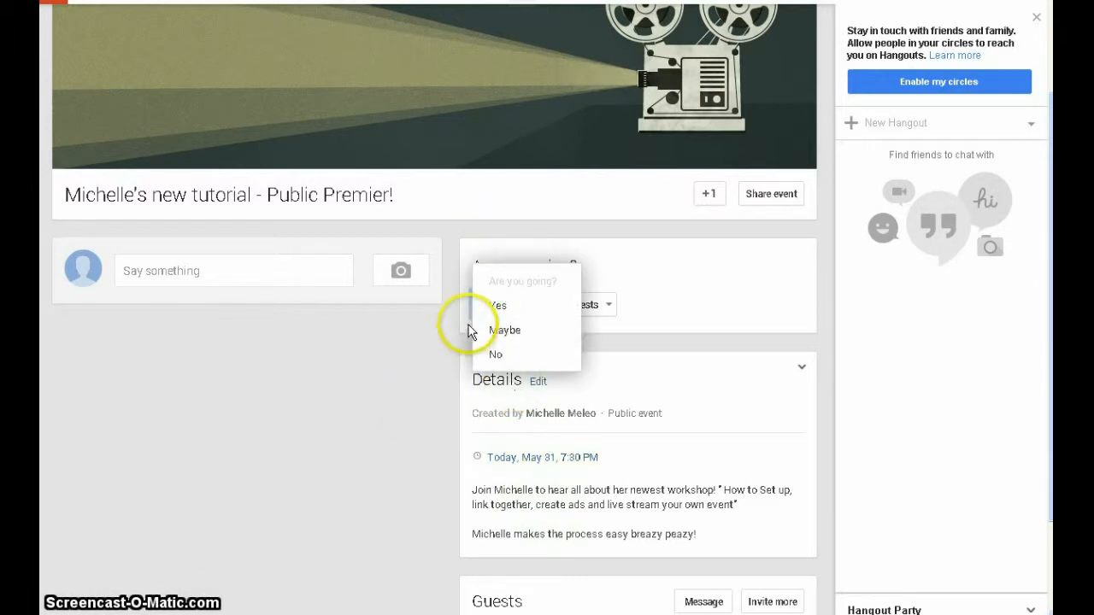
left_click(495, 306)
scroll(342, 464, "down", 2)
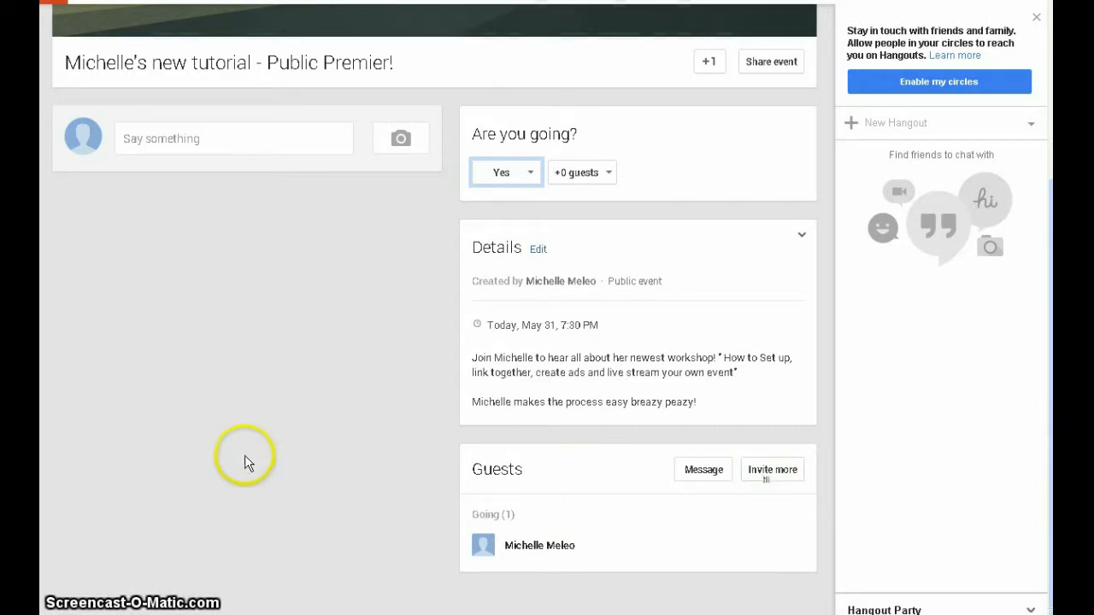
scroll(246, 463, "up", 4)
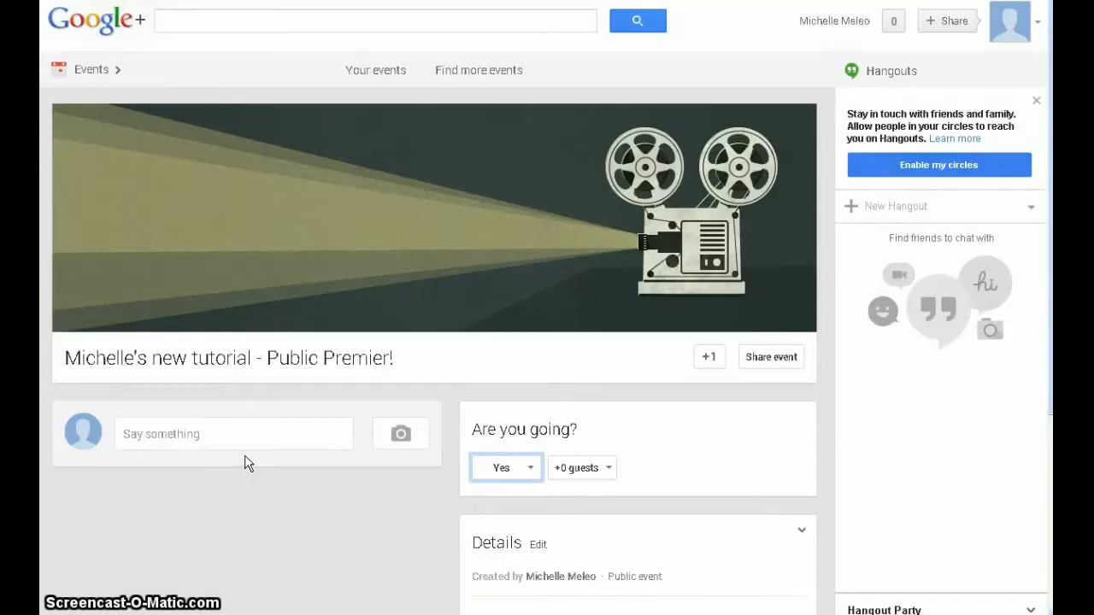
left_click(195, 322)
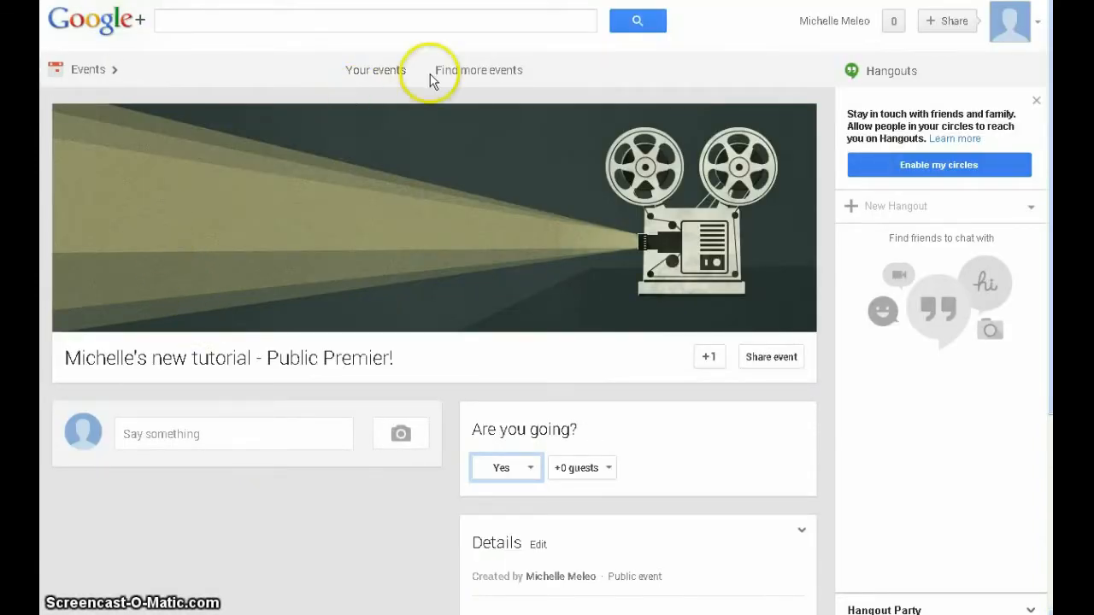
Switch to Google Calendar and view the summary of the premiere event on Friday 5/31 at 7:30 PM.
left_click(377, 73)
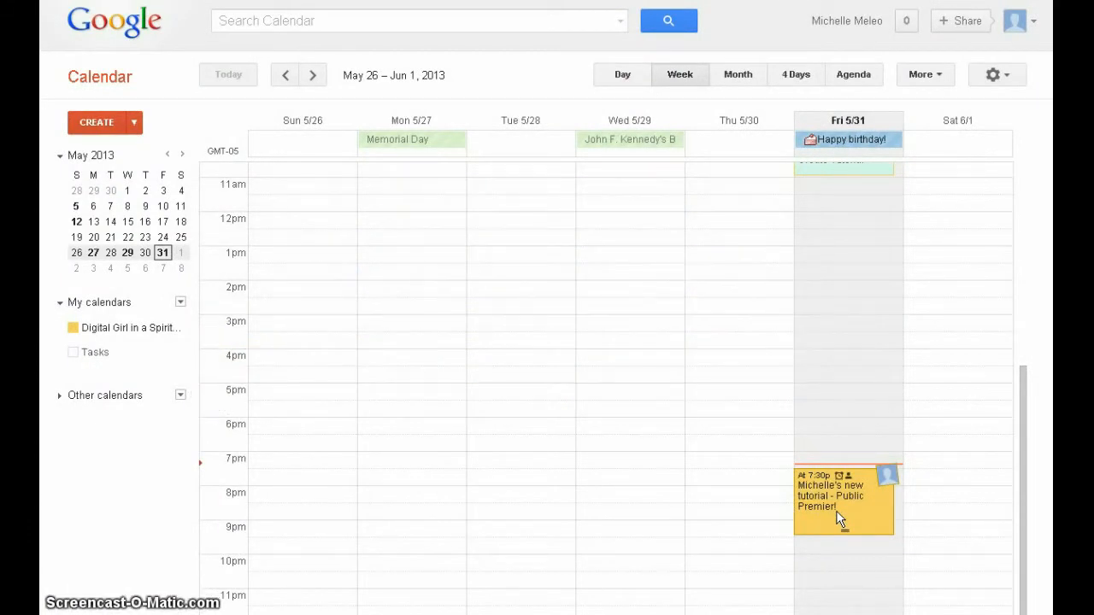
left_click(839, 517)
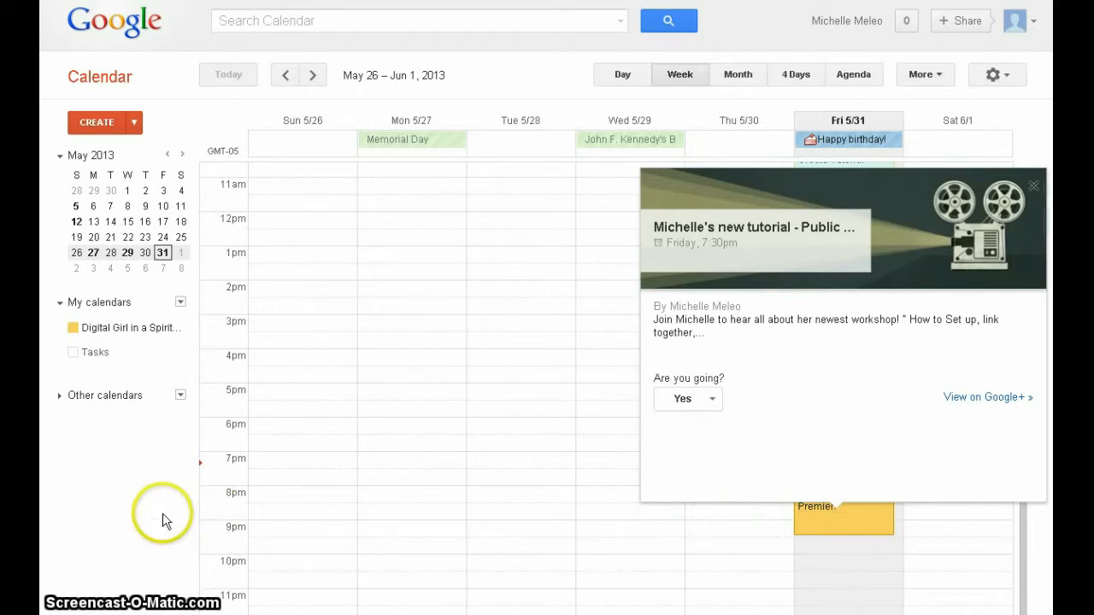
left_click(101, 475)
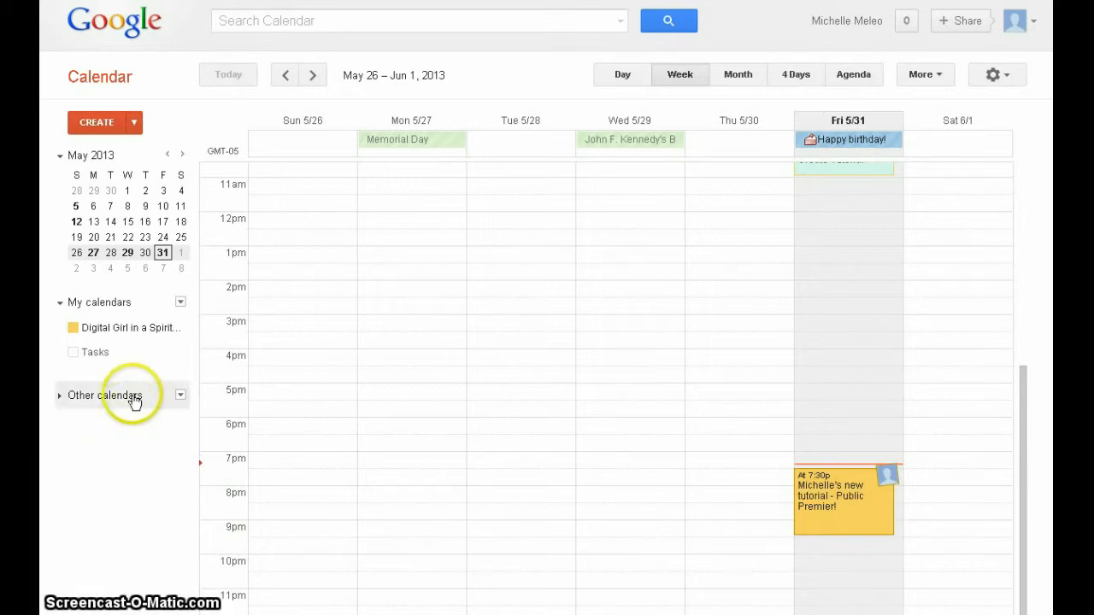
Make the "Digital Girl in a Spiritual world Awesome Events" calendar public in its sharing settings and save the change.
mouse_move(139, 329)
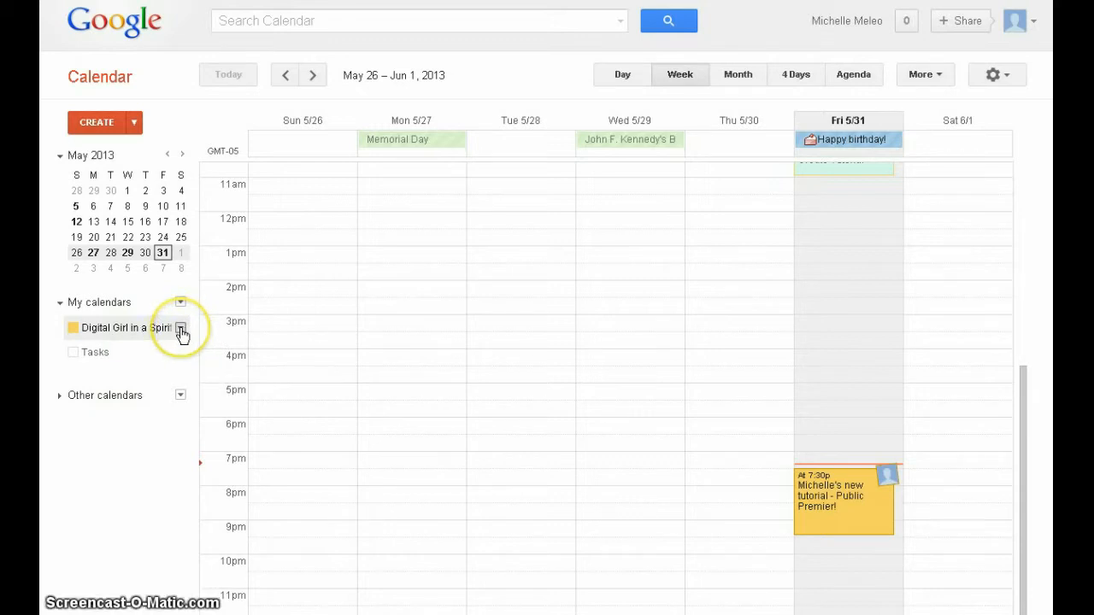
left_click(181, 329)
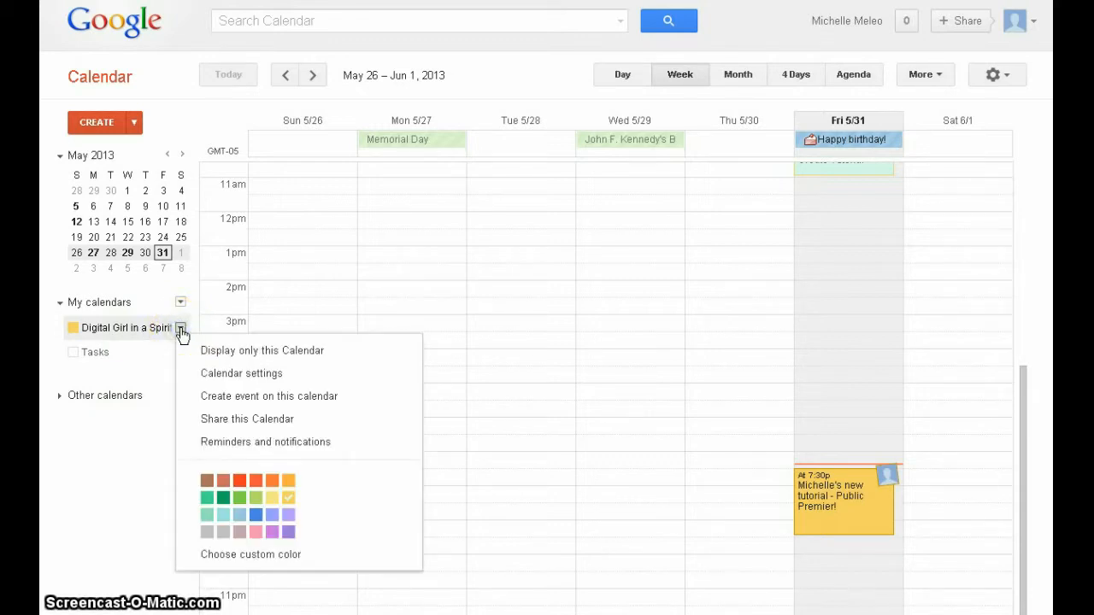
left_click(234, 374)
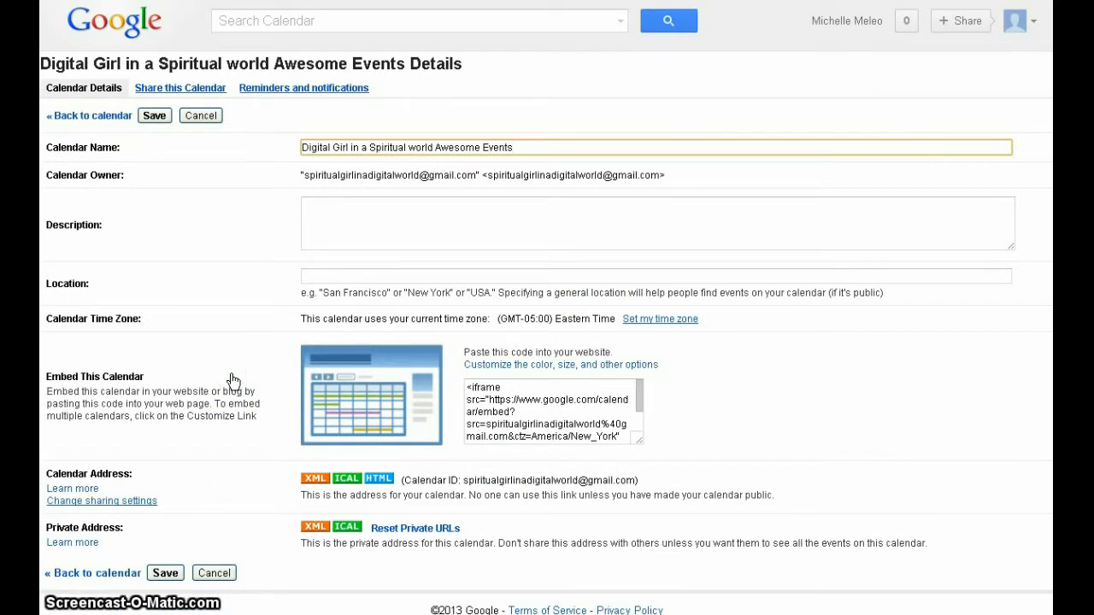
left_click(176, 92)
left_click(176, 182)
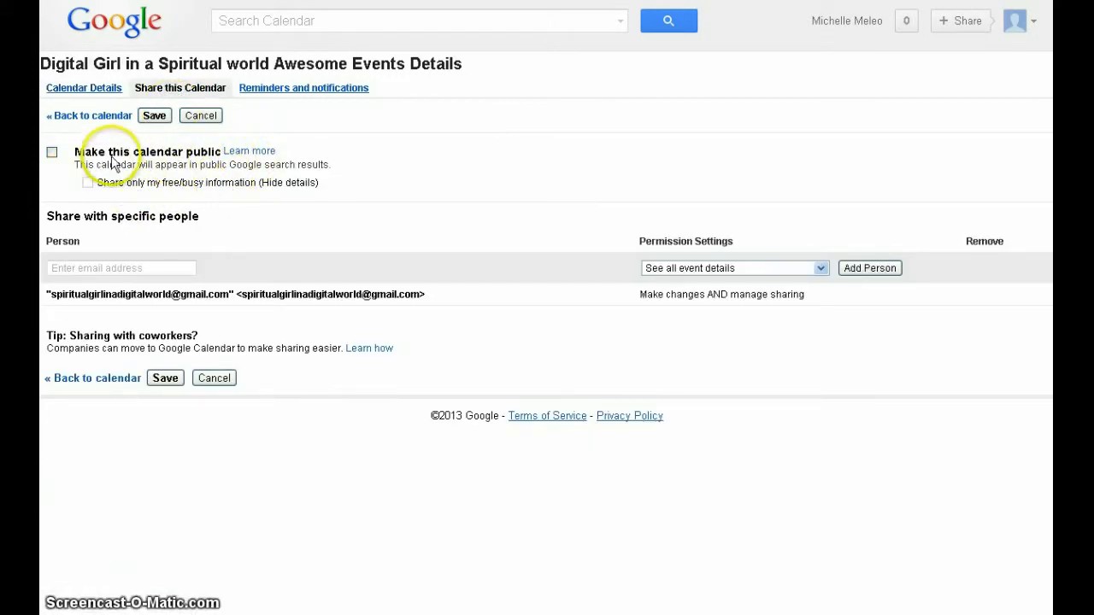
left_click(52, 152)
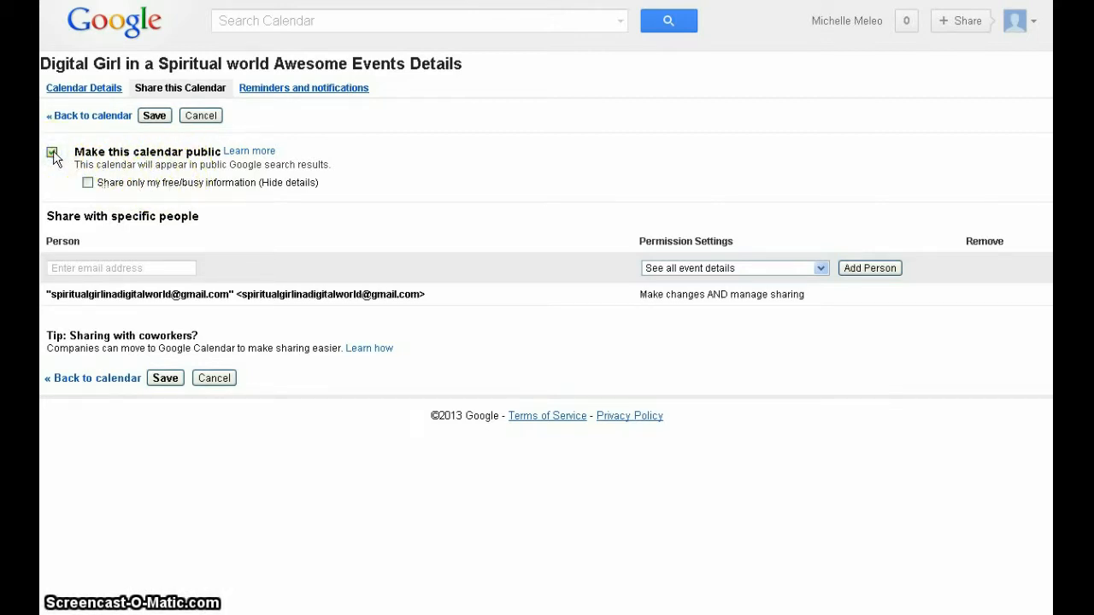
left_click(165, 379)
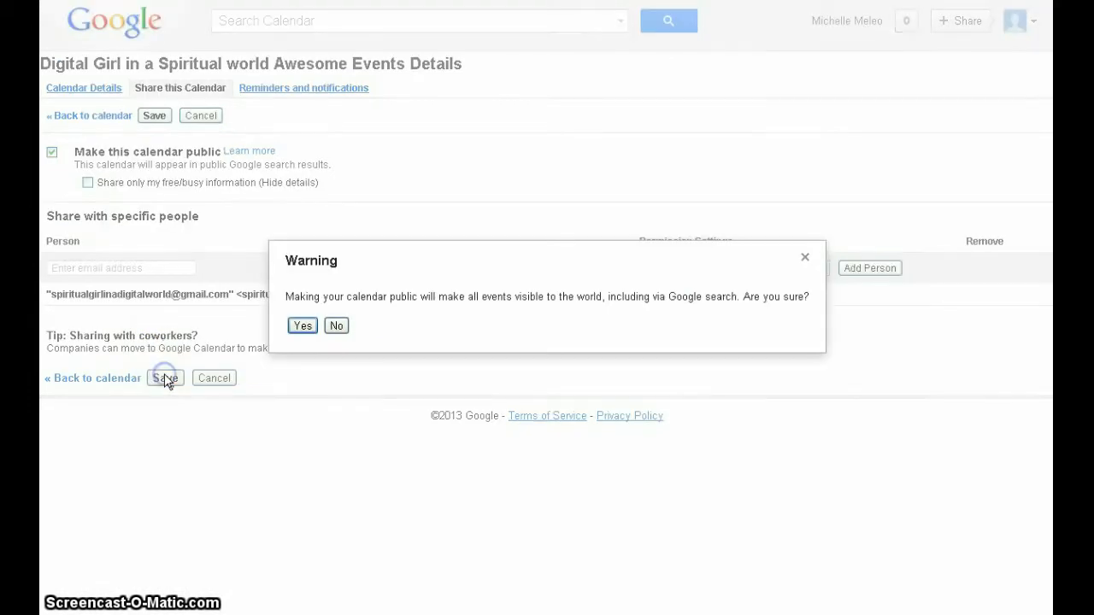
left_click(303, 327)
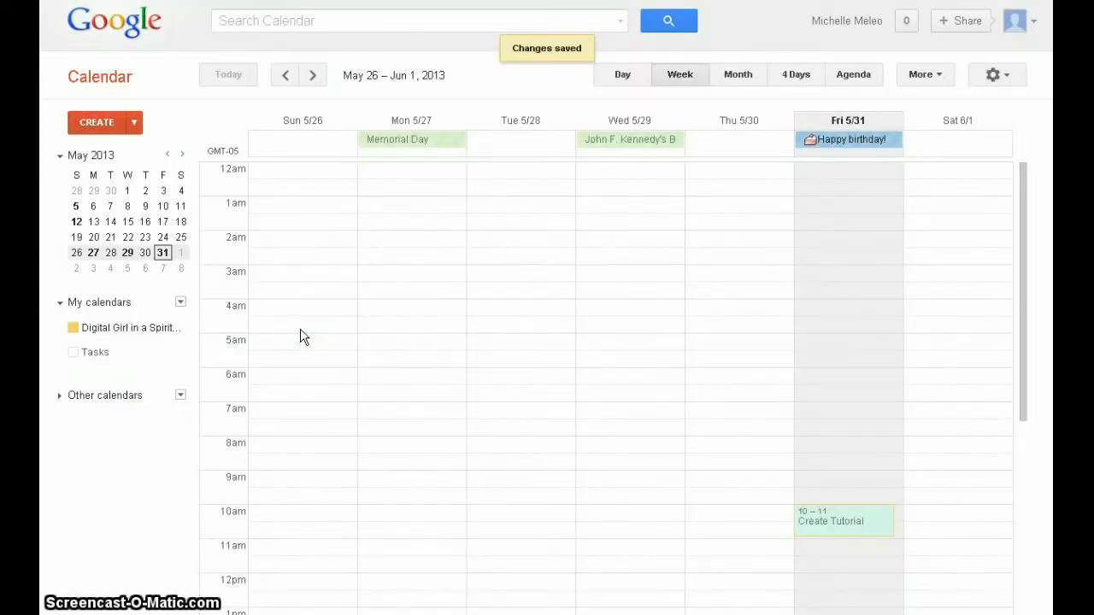
Open the settings of the Digital Girl in a Spiritual world calendar and go to the customization options for its embed code.
mouse_move(182, 333)
left_click(181, 330)
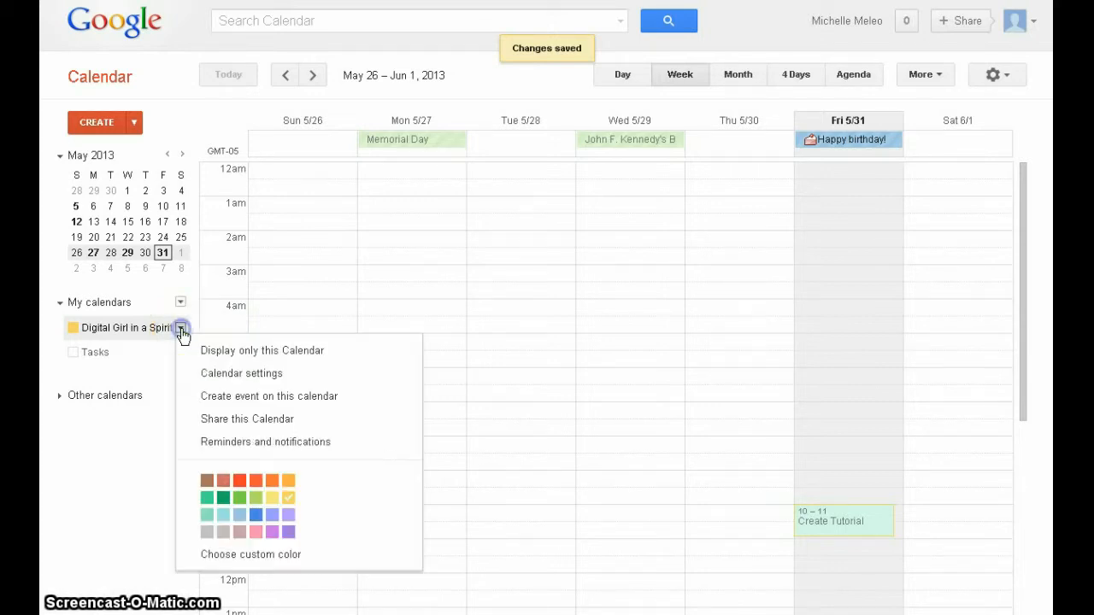
left_click(234, 376)
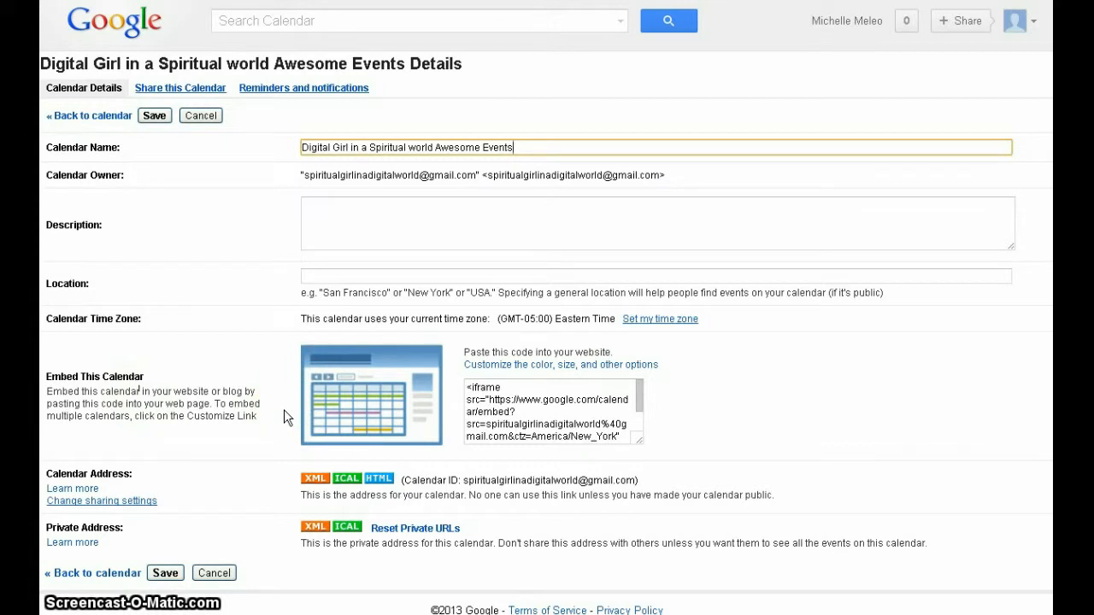
left_click(530, 369)
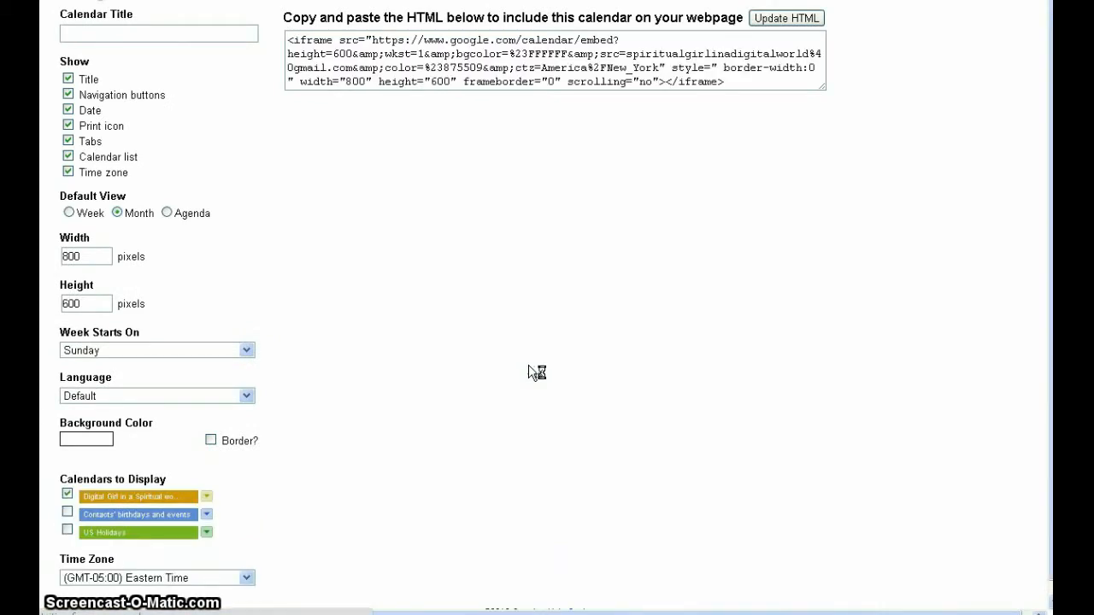
left_click(483, 348)
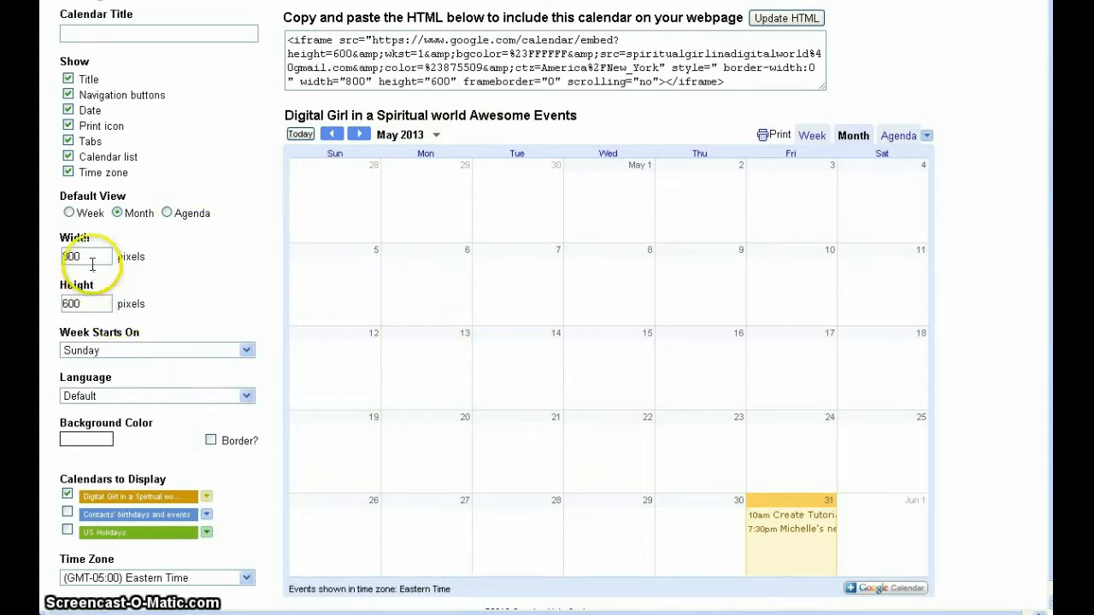
Set the embedded calendar's background color to light pink (ffccff) and update the embed HTML.
left_click(98, 441)
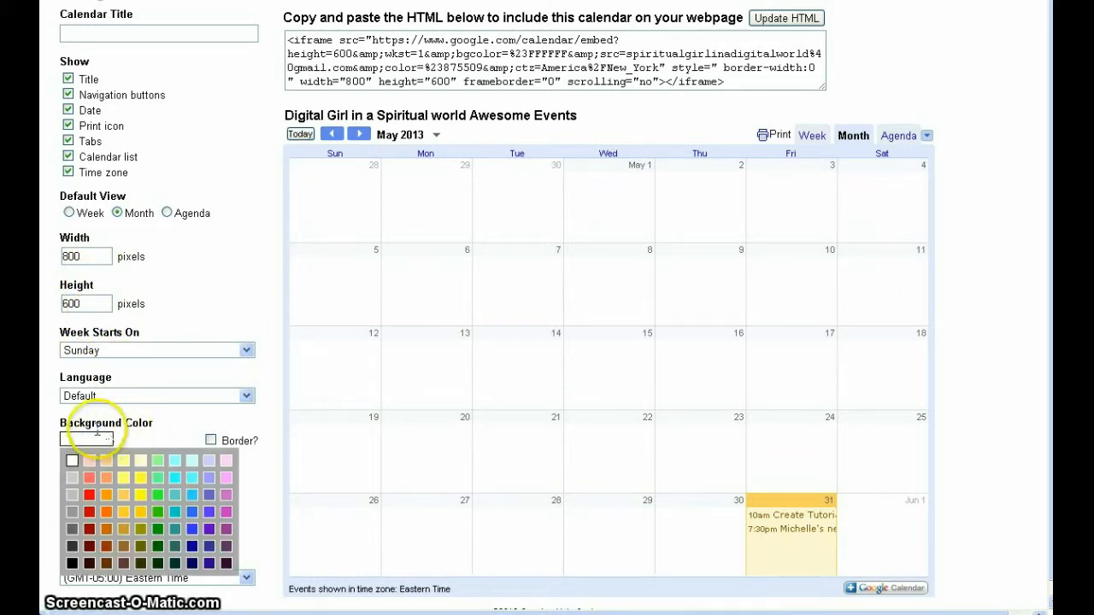
left_click(225, 477)
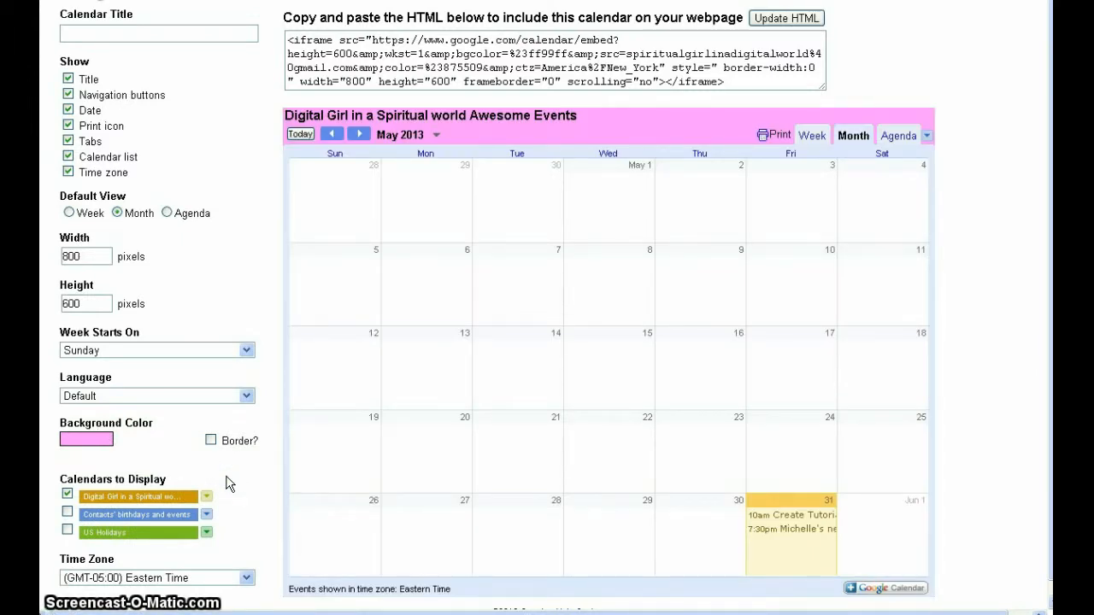
left_click(78, 440)
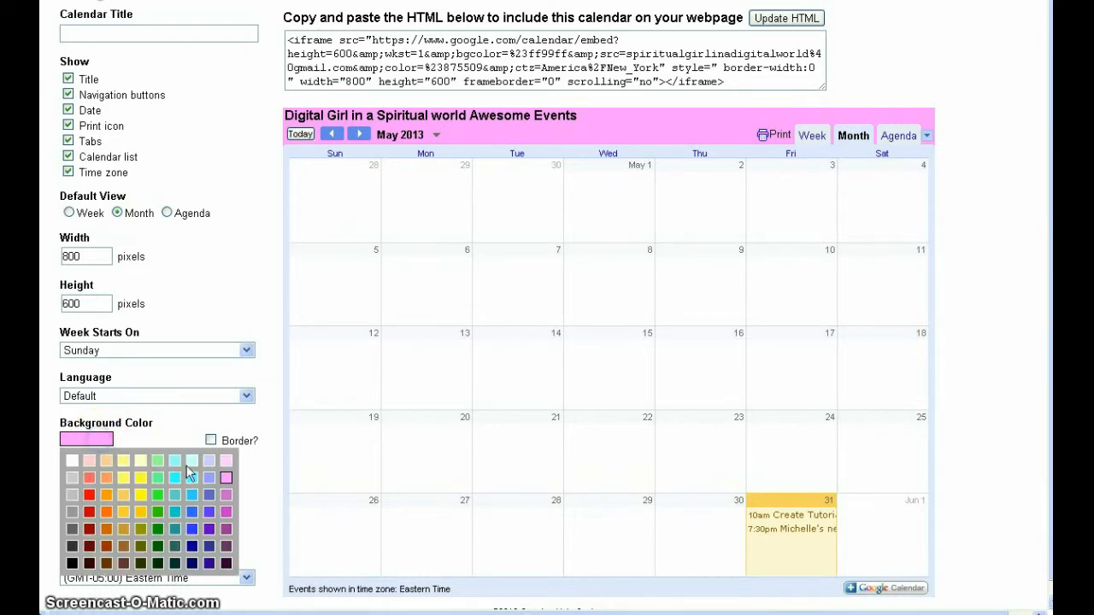
left_click(225, 461)
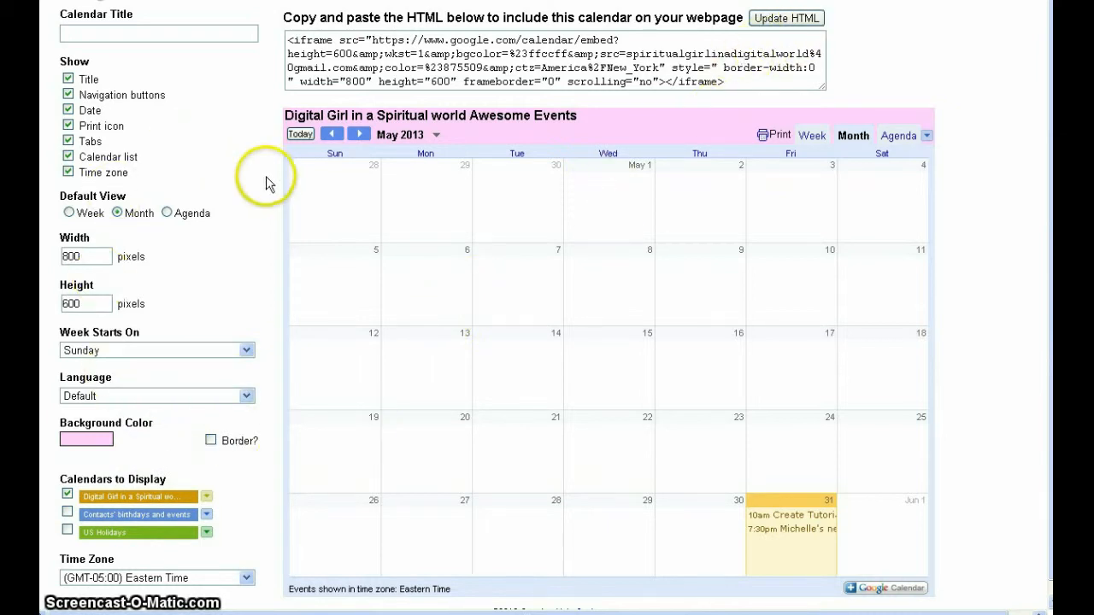
left_click(796, 21)
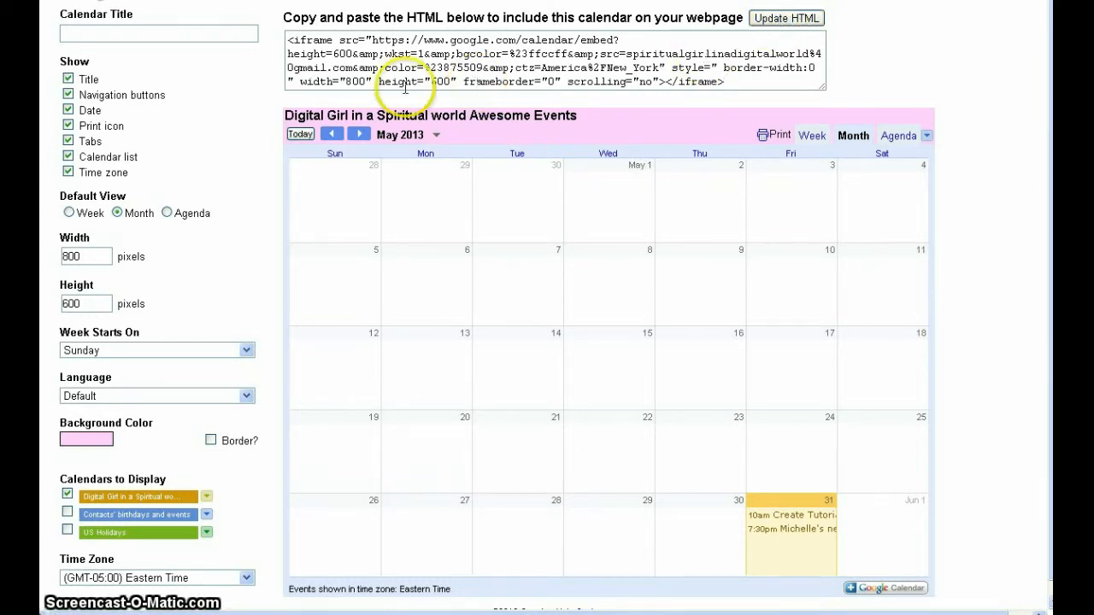
Copy the entire iframe embed code of the customized calendar.
left_click_drag(287, 39, 769, 130)
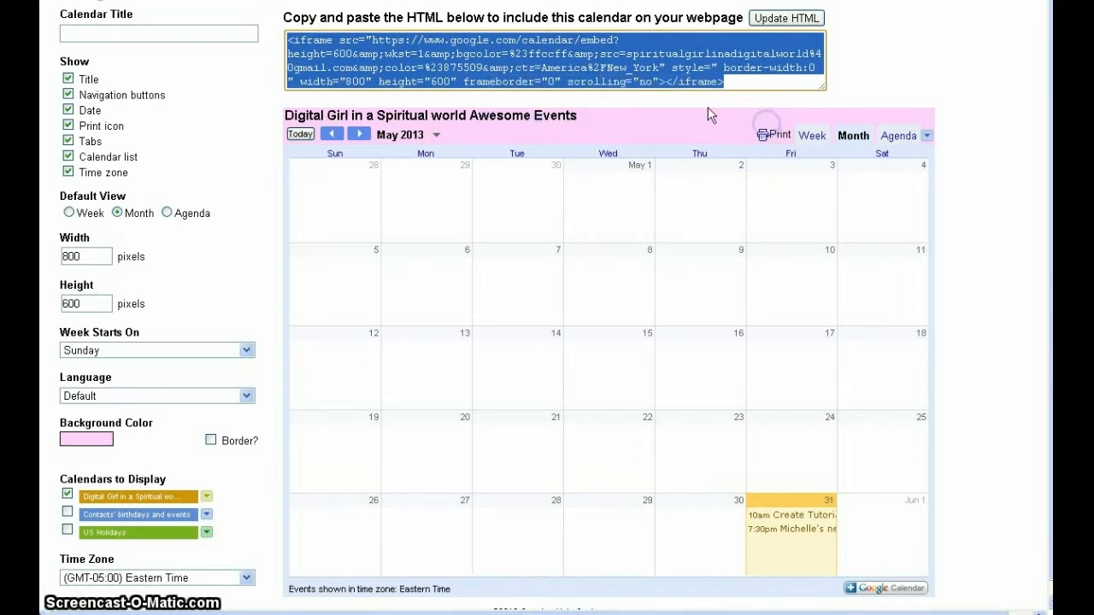
right_click(481, 65)
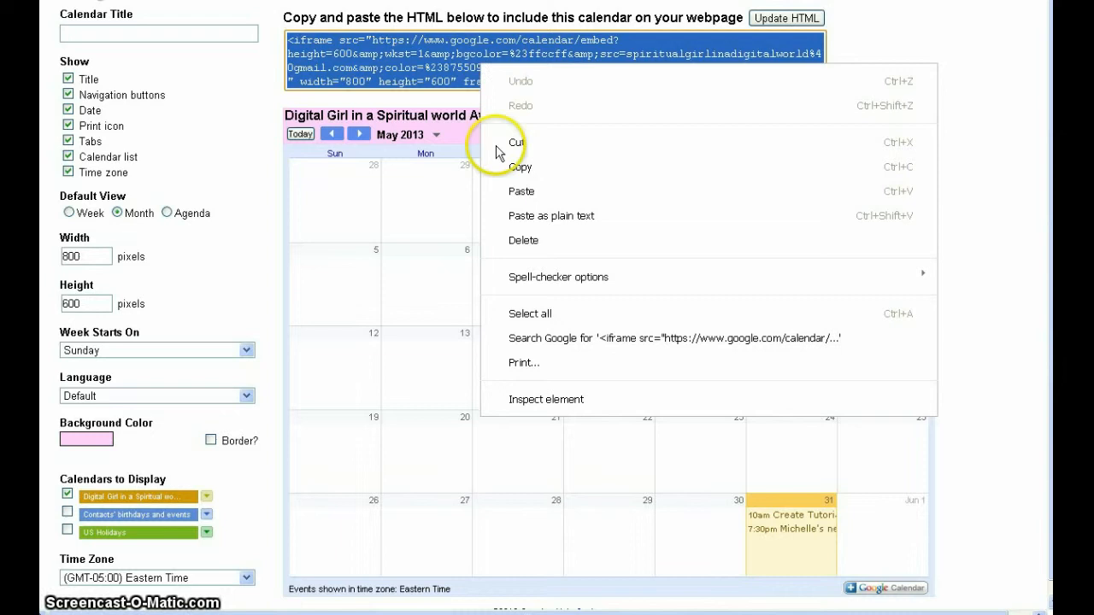
left_click(517, 169)
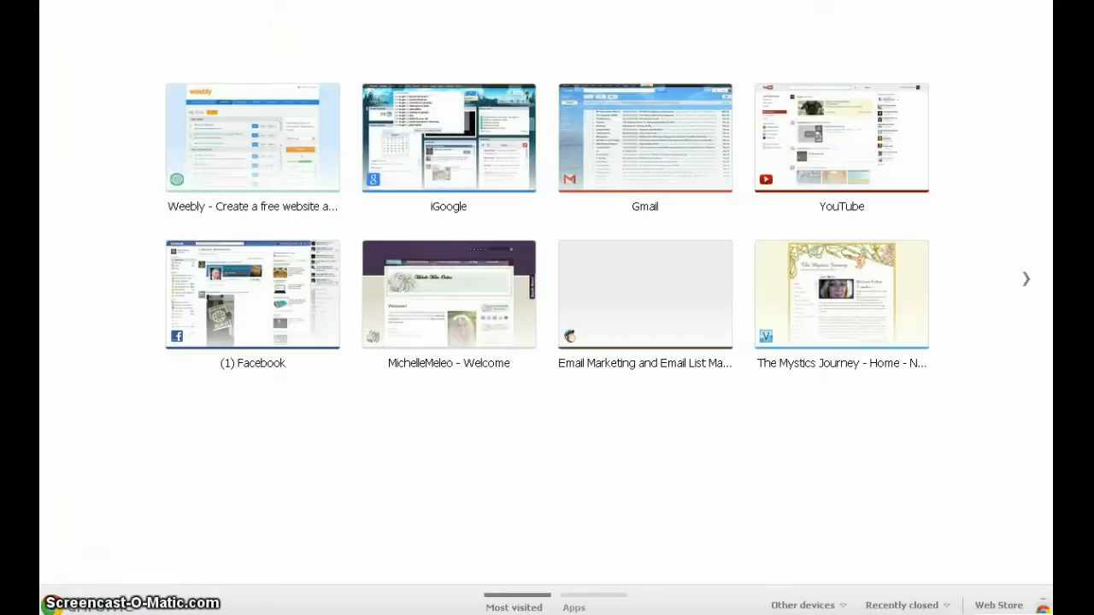
Switch to Weebly in a new tab and open the first site under Sites I Own for editing.
type("weebly")
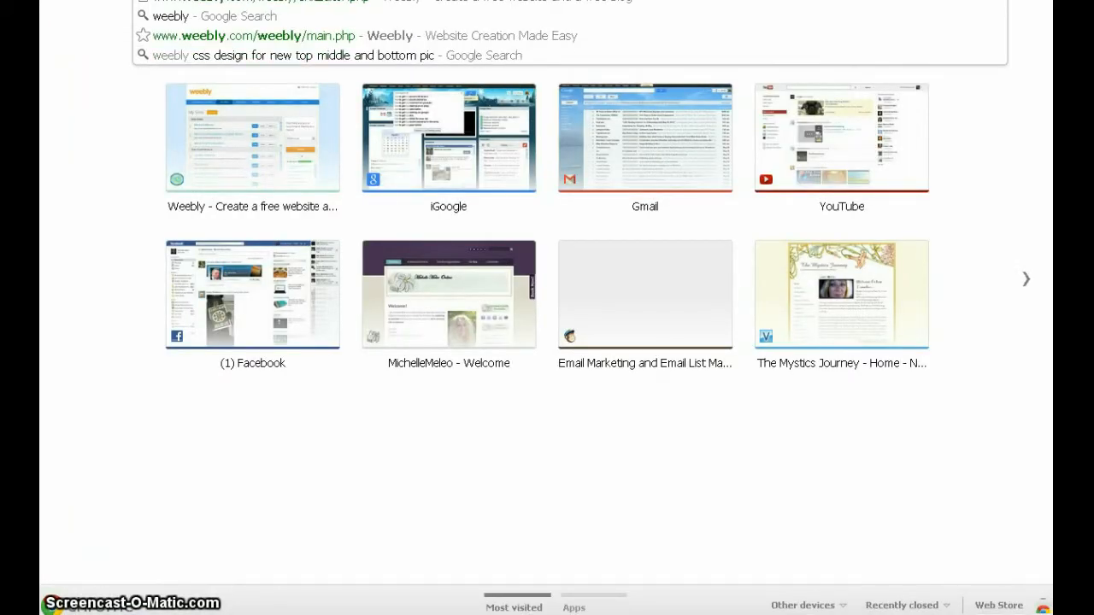
key("Return")
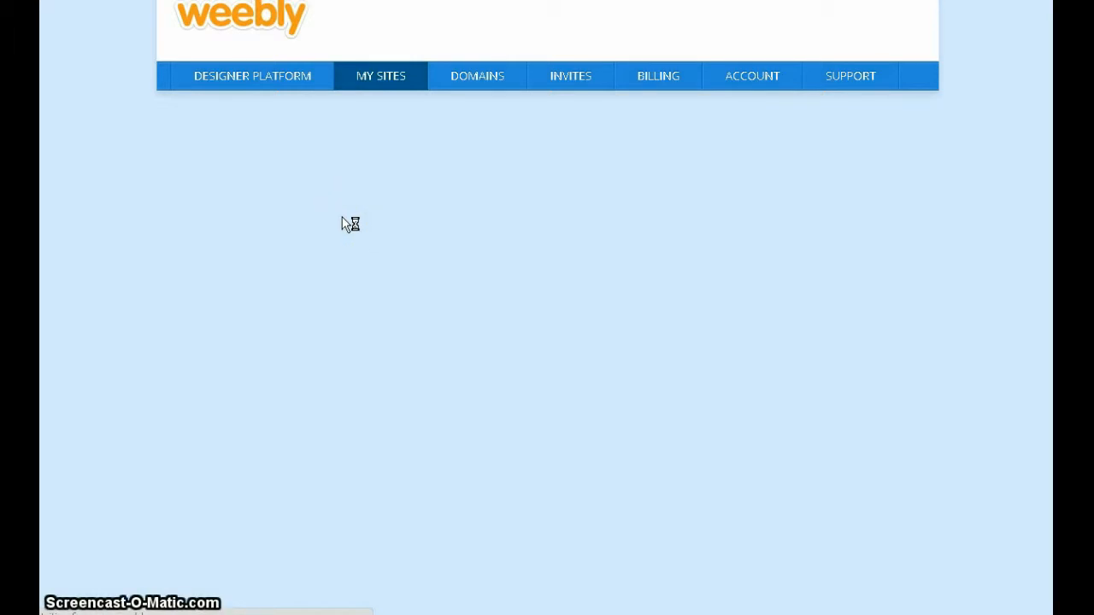
left_click(387, 75)
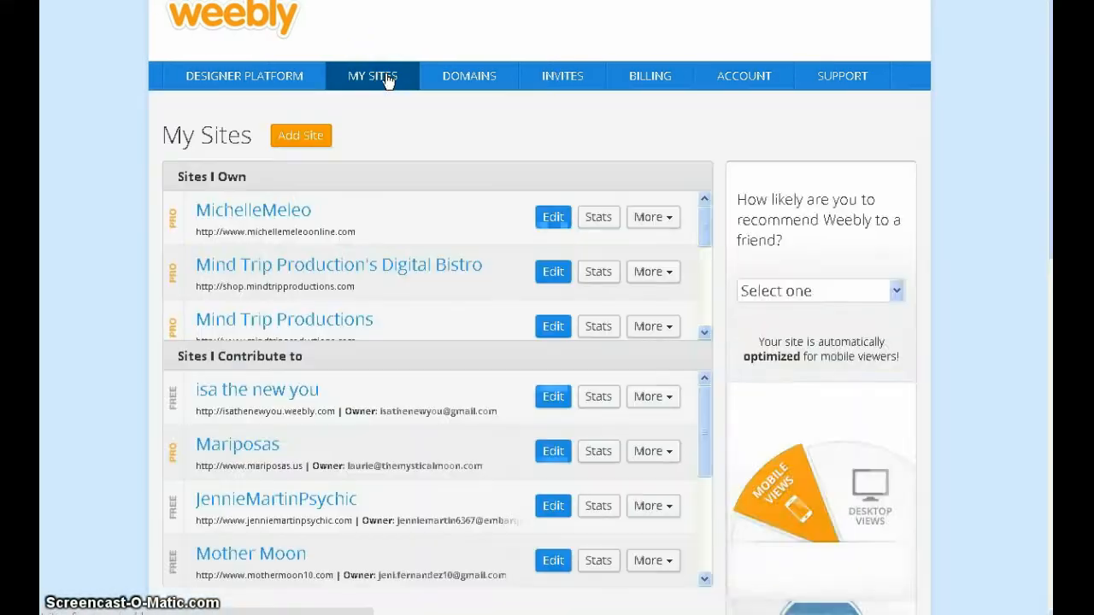
left_click(553, 218)
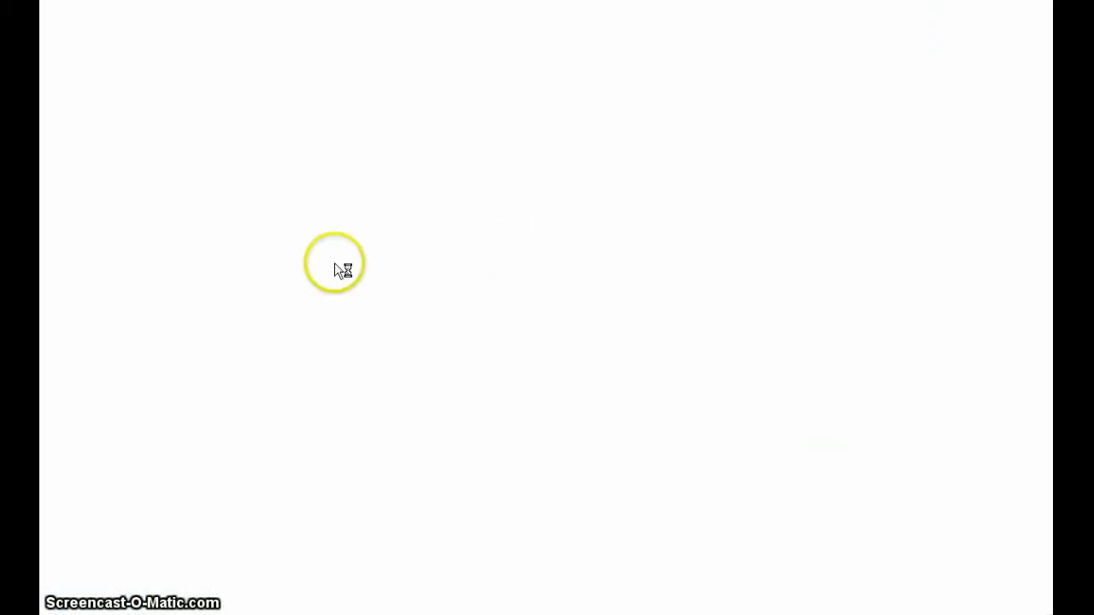
left_click(214, 258)
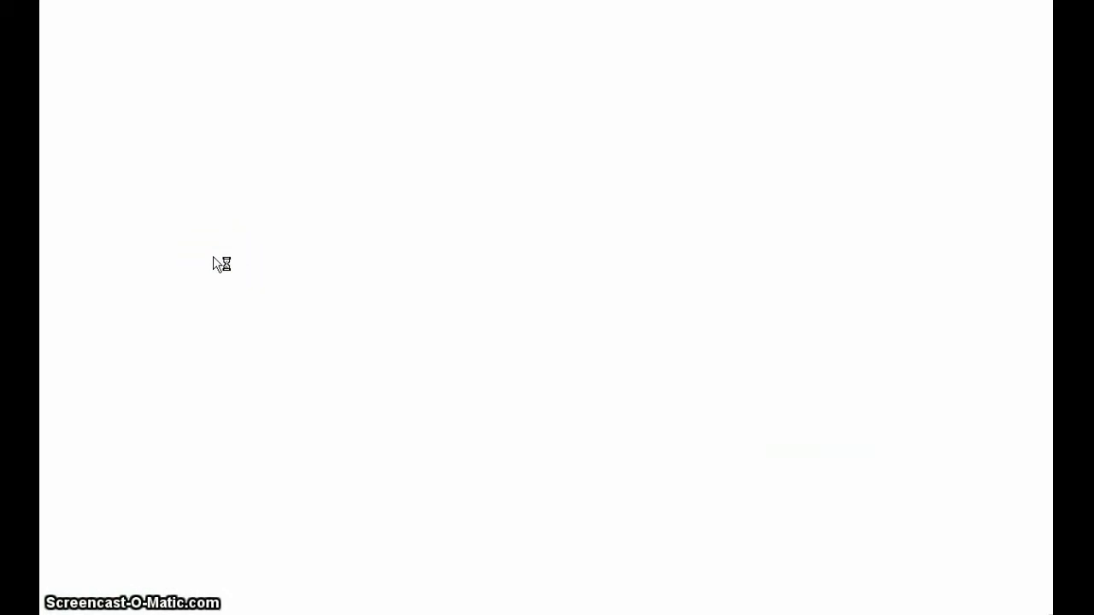
left_click(189, 258)
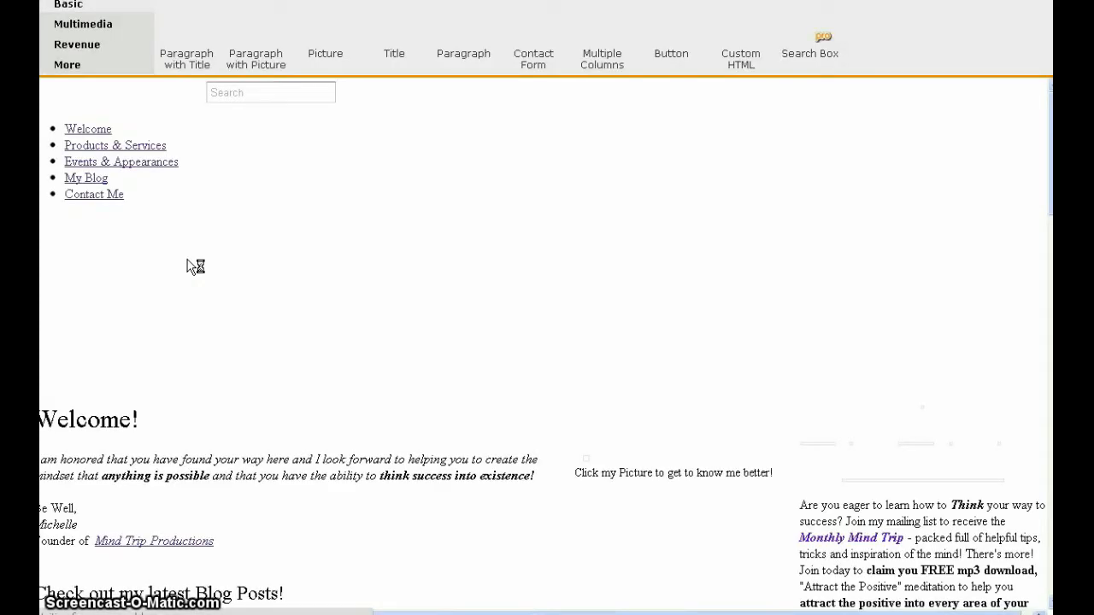
left_click(199, 257)
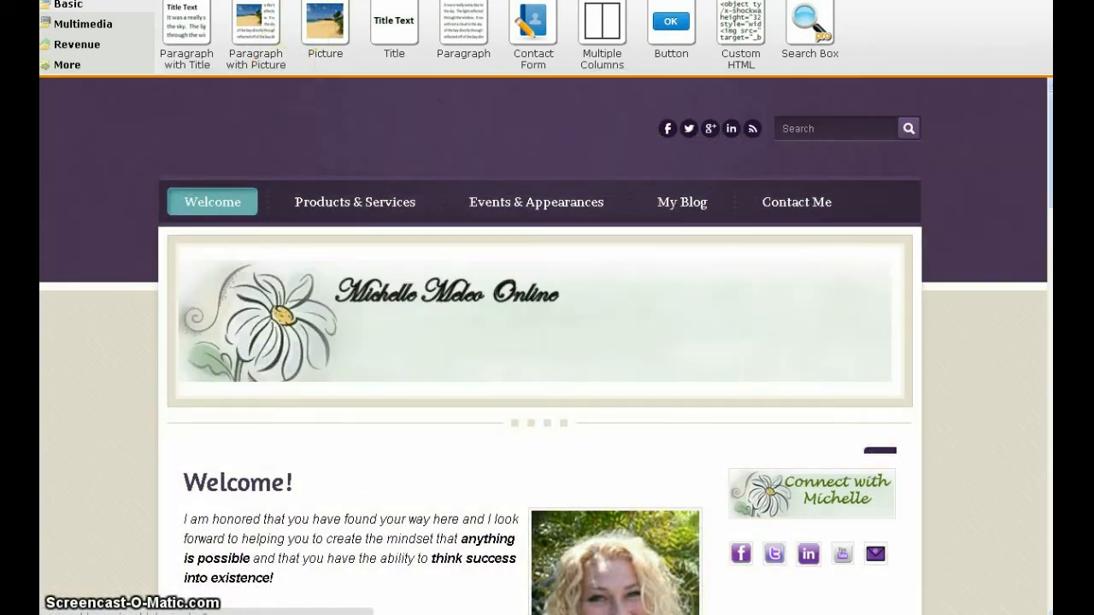
Open the site's Events & Appearances page and look through its existing content.
left_click(540, 211)
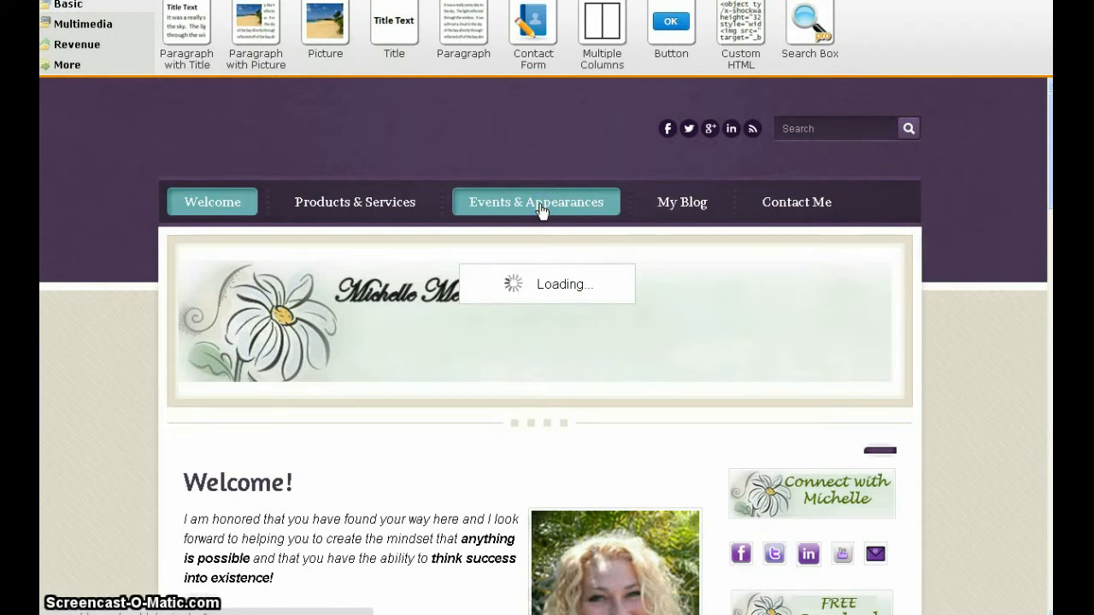
left_click(92, 301)
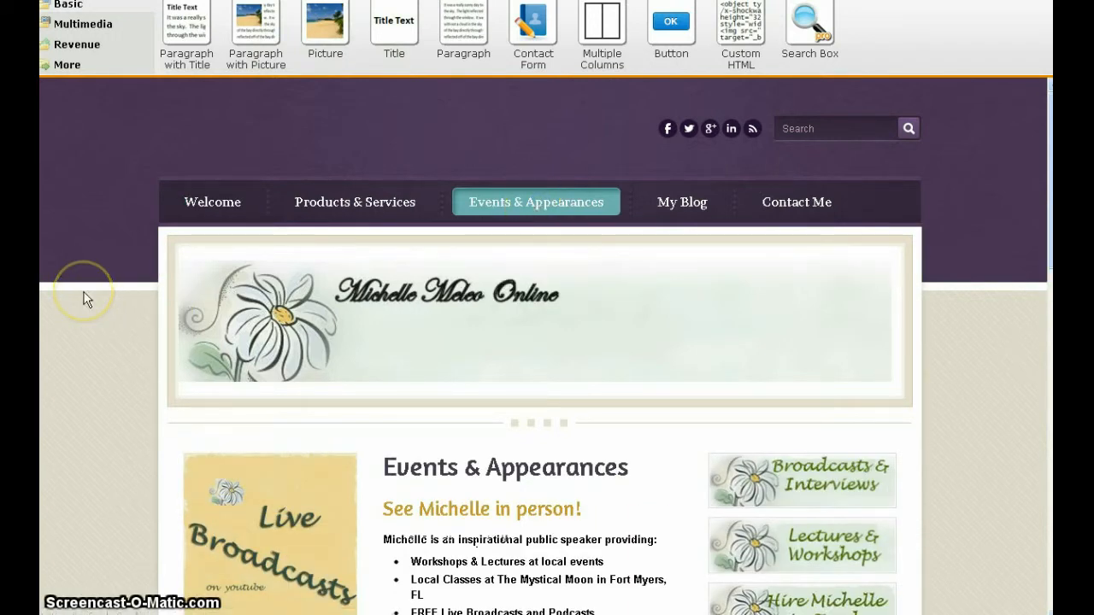
scroll(86, 299, "down", 3)
scroll(84, 299, "down", 3)
left_click(263, 248)
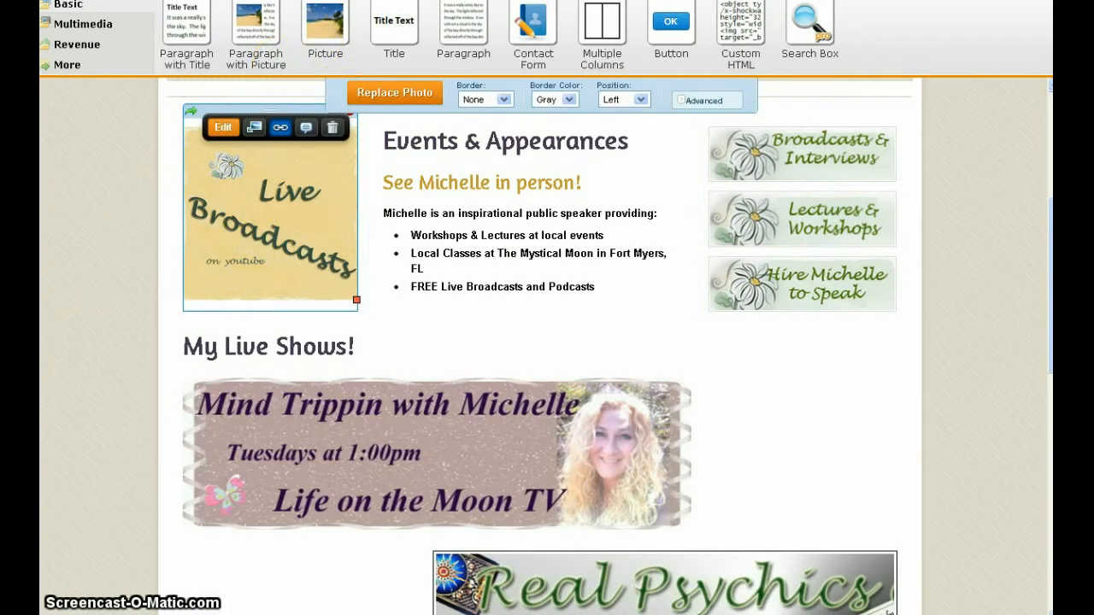
Add a new standard page with a name beginning "digital g" and open it for editing.
left_click(327, 10)
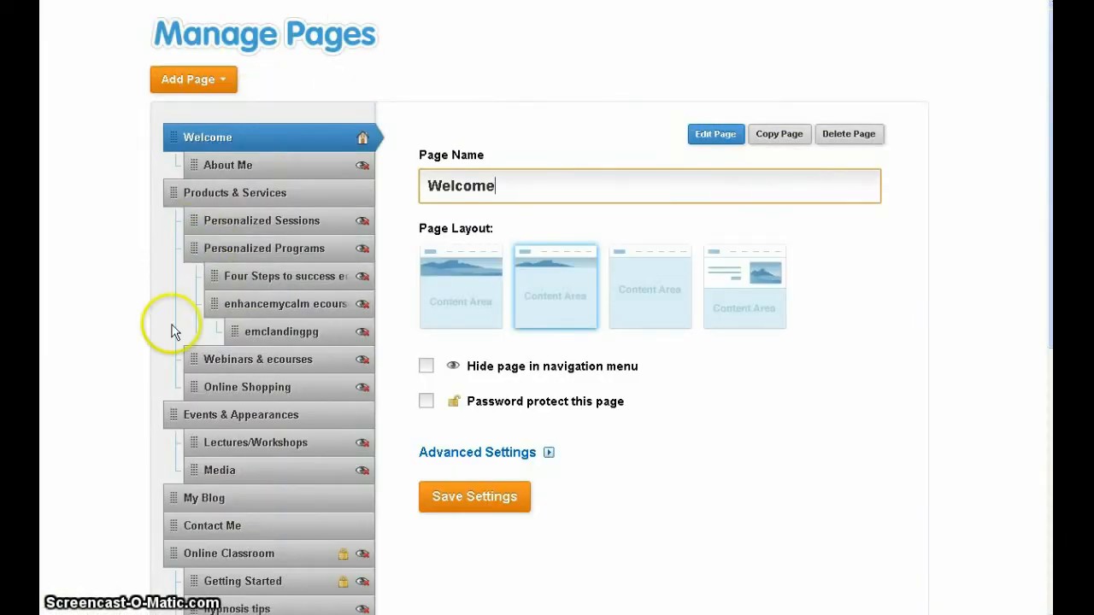
left_click(184, 85)
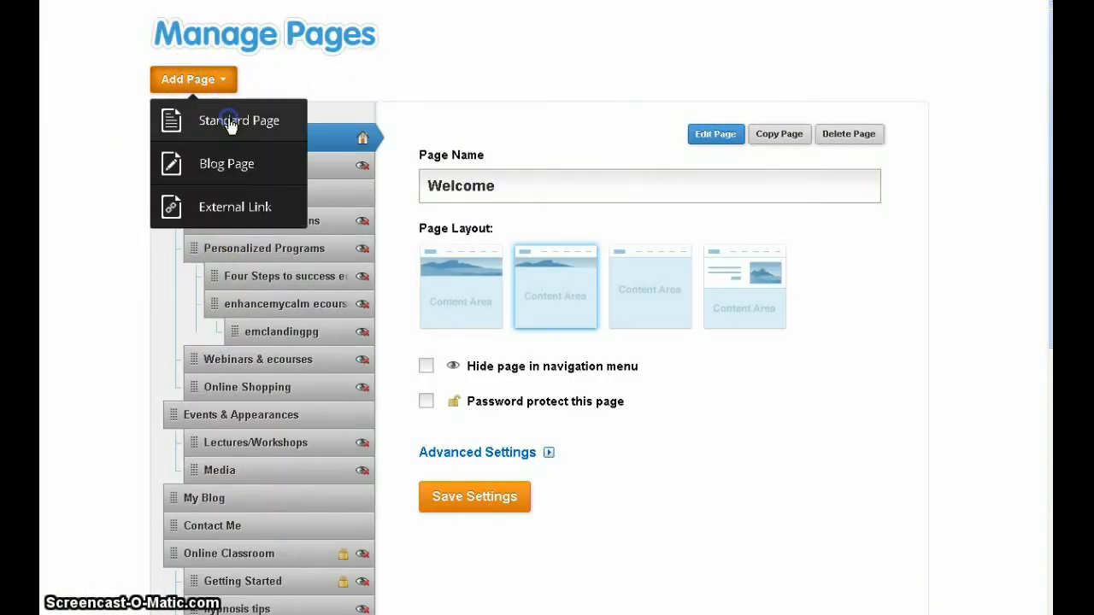
left_click(228, 115)
left_click(519, 187)
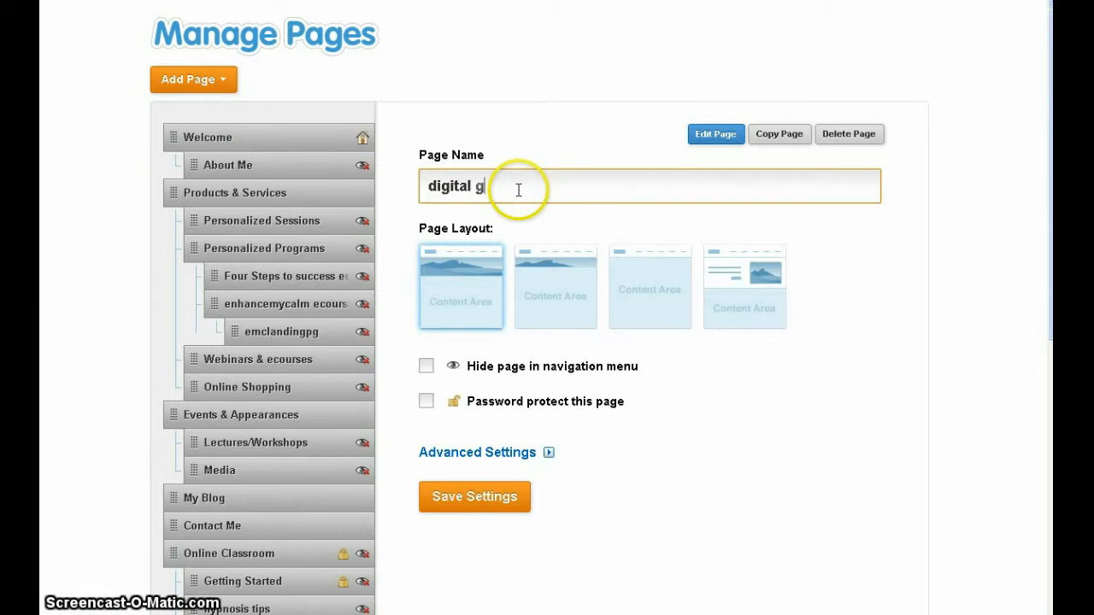
left_click(720, 134)
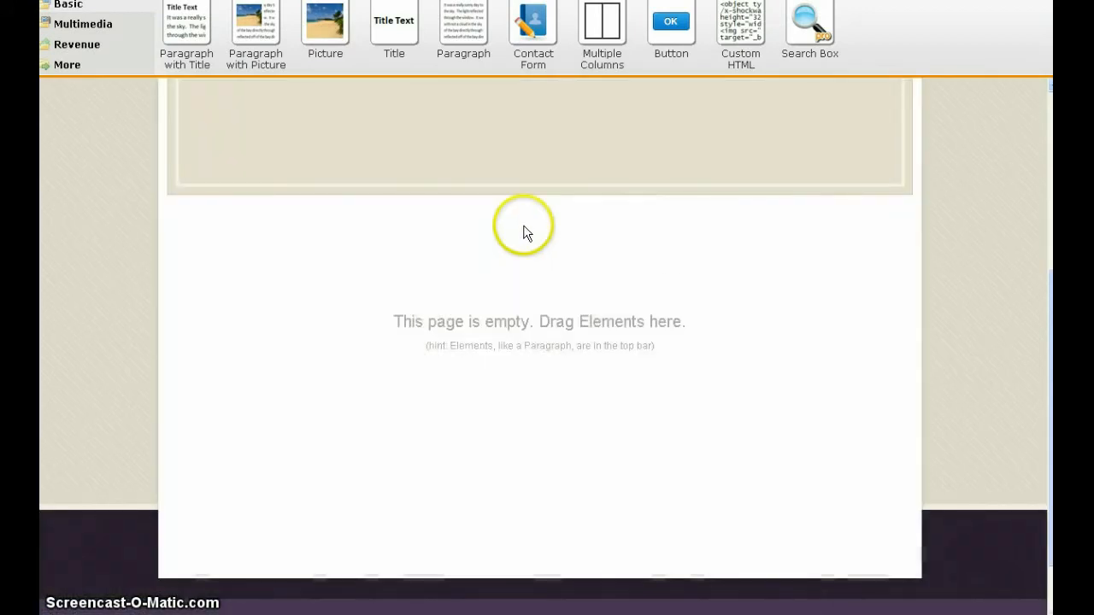
Place a Custom HTML element on the empty page and paste the copied calendar embed code into it.
left_click_drag(740, 25, 560, 393)
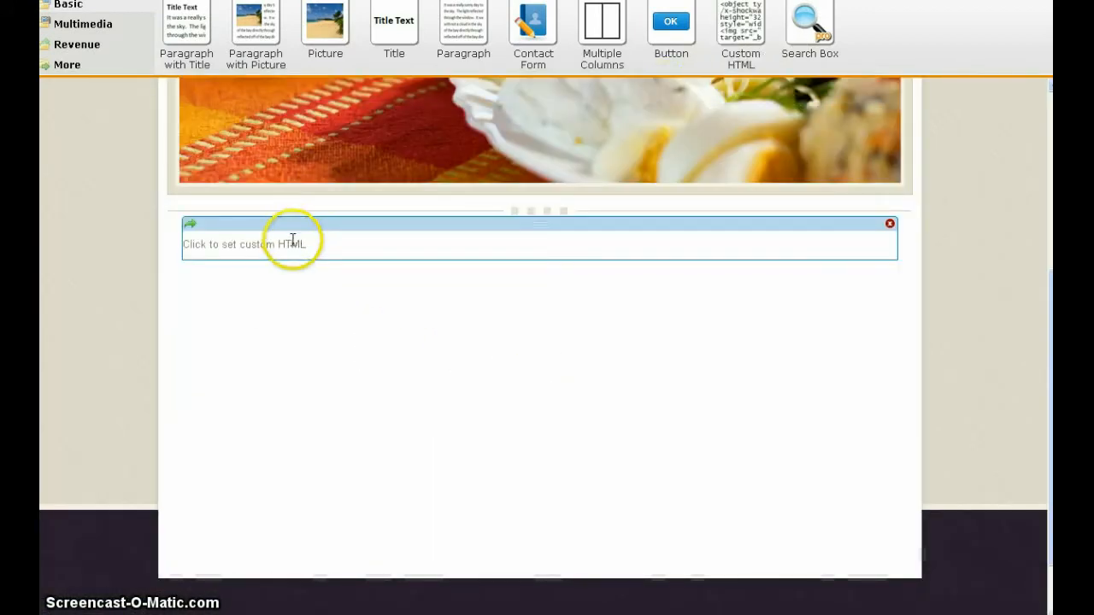
left_click(293, 240)
right_click(293, 240)
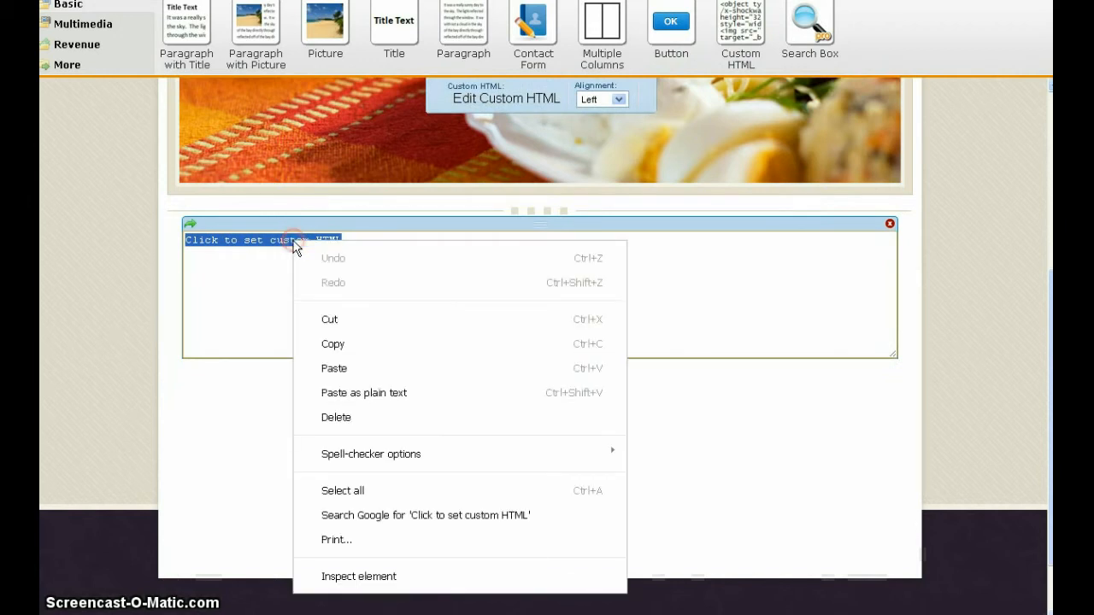
left_click(333, 367)
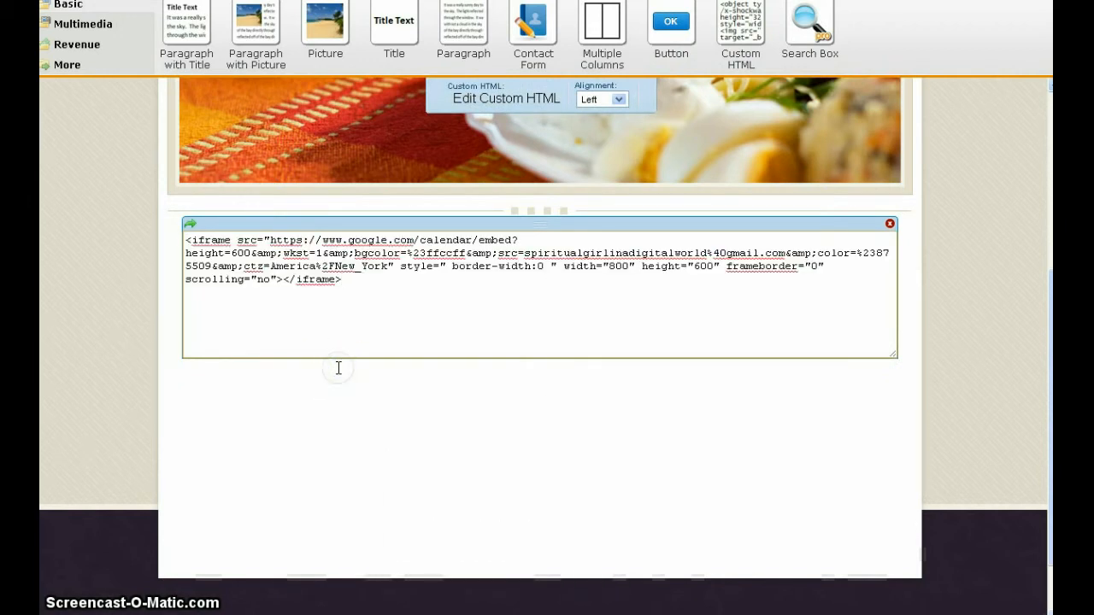
left_click(126, 221)
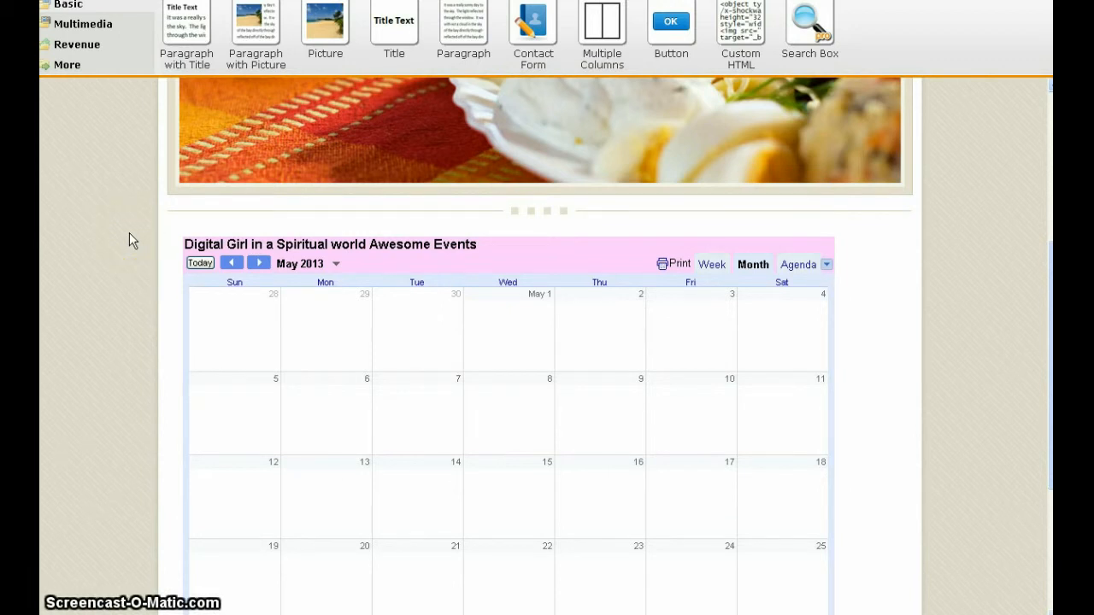
Look over the embedded May 2013 calendar and select the 7:30pm event on the 31st.
scroll(130, 232, "down", 3)
scroll(131, 232, "up", 1)
left_click(134, 288)
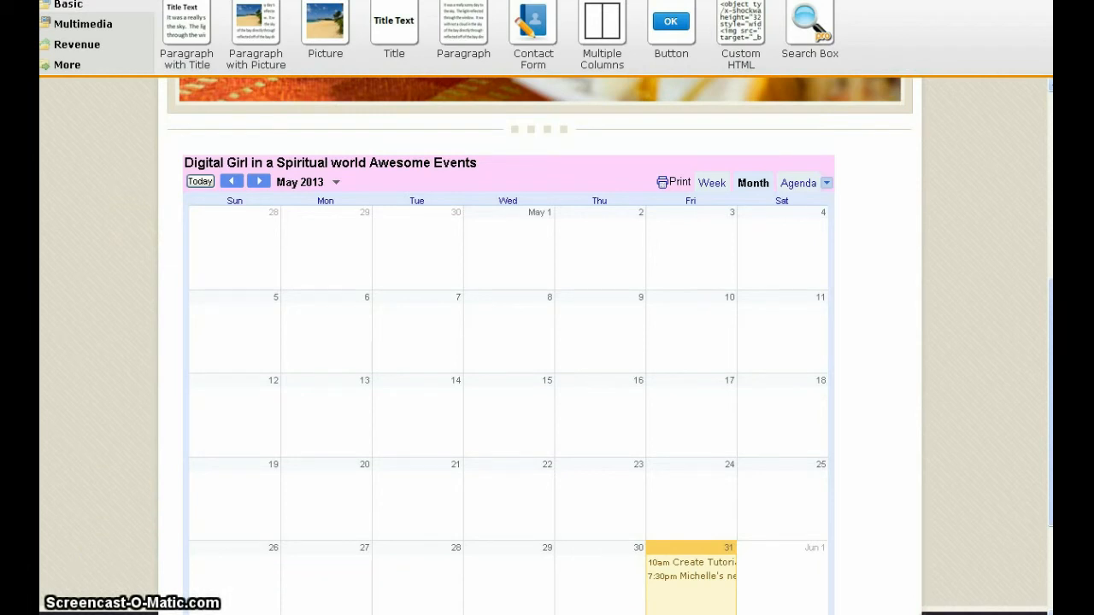
left_click(704, 584)
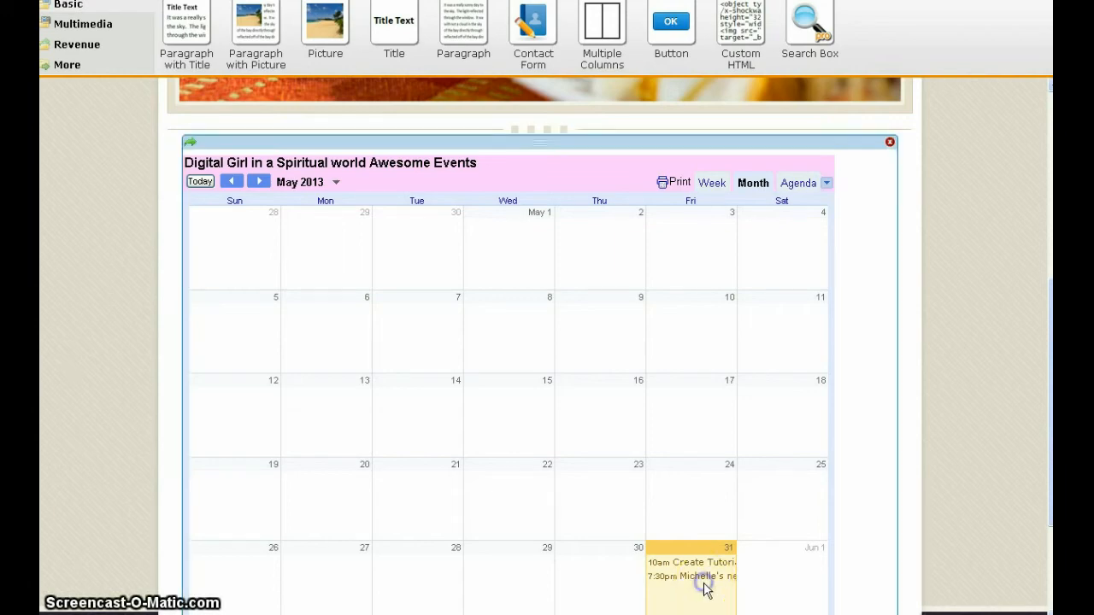